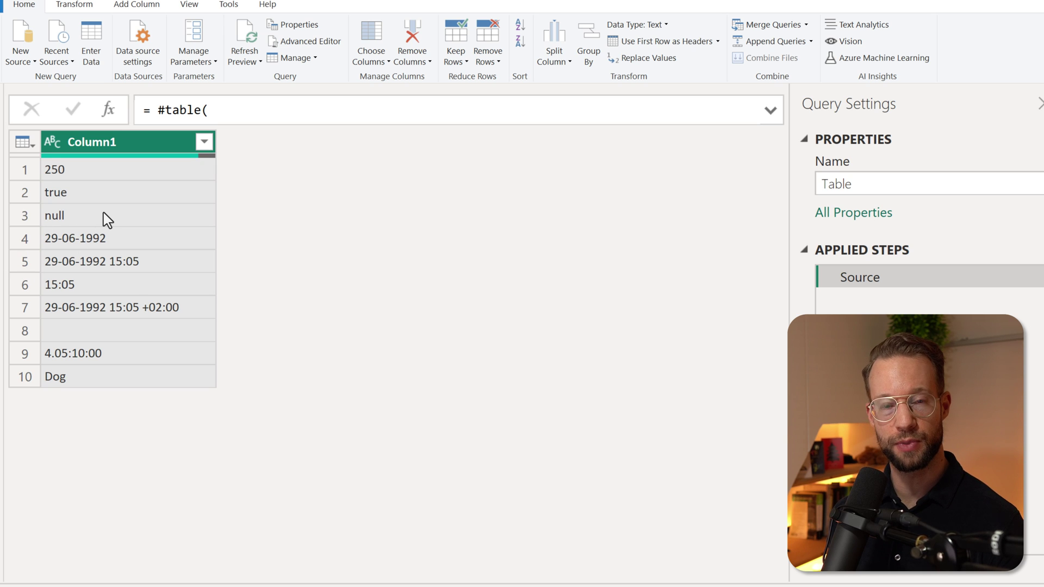
Preview the Column1 values 250, true, the date, the date-time and the duration.
click(86, 174)
click(69, 190)
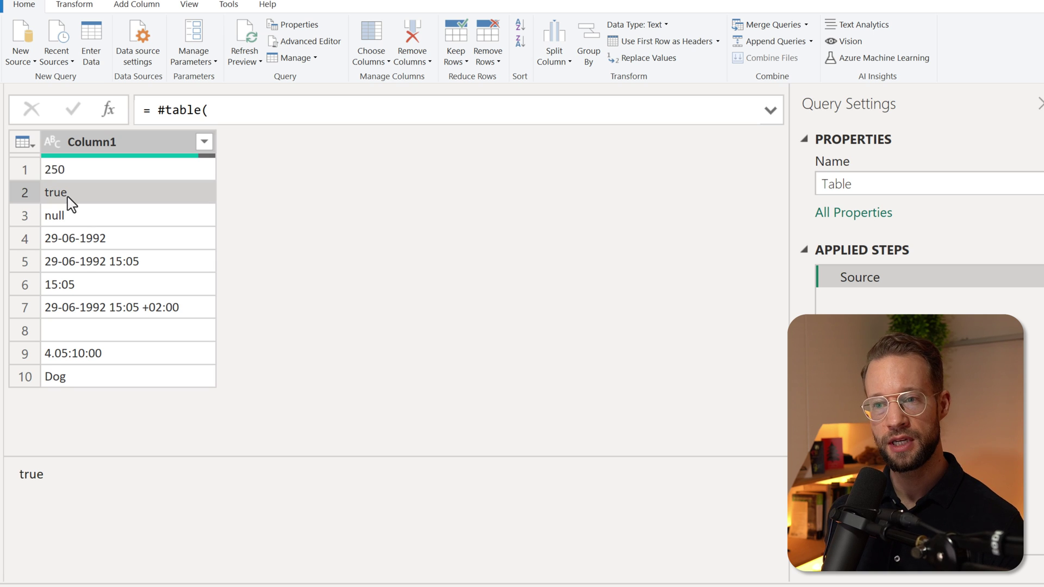
click(104, 242)
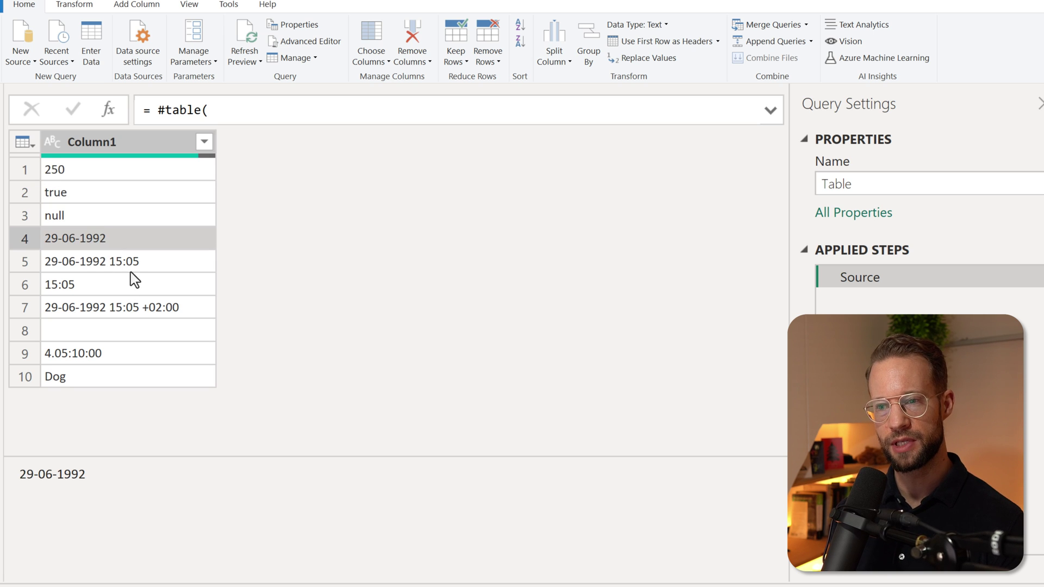
click(140, 263)
click(97, 361)
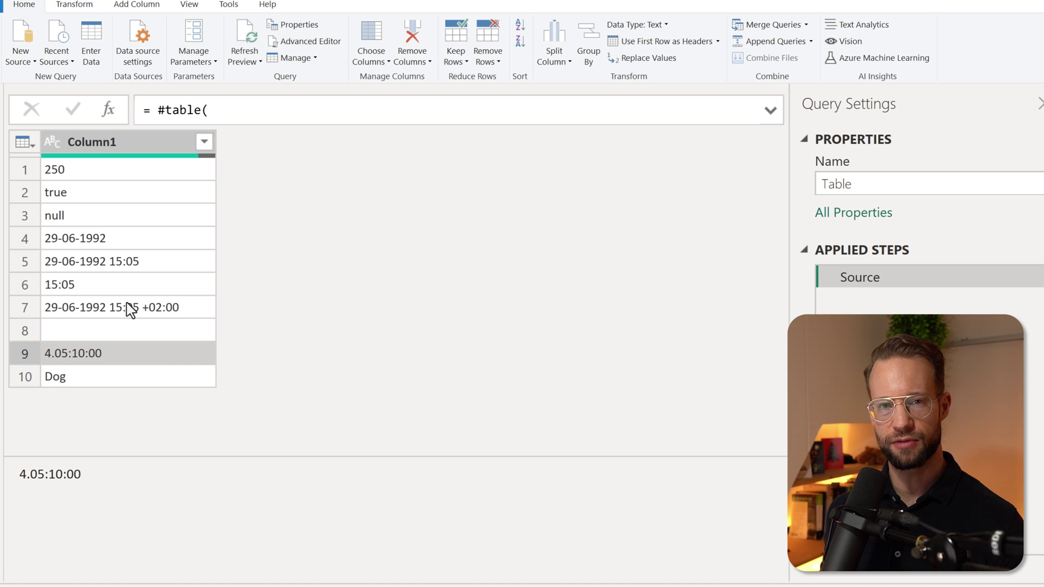
Add custom column ValueFromText = Value.FromText( [Column1] ), then check that Dog stays text.
click(142, 6)
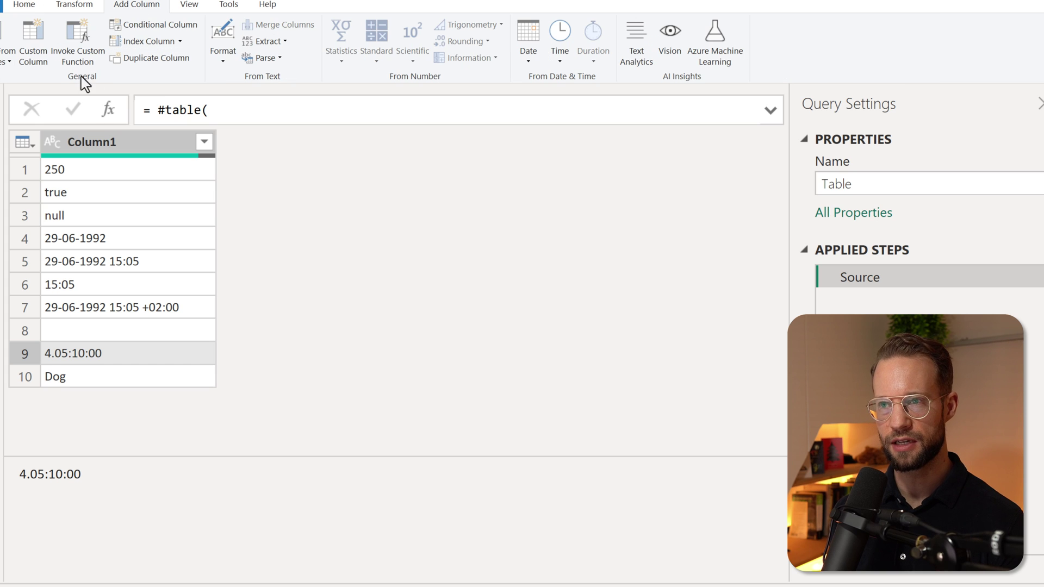
click(30, 54)
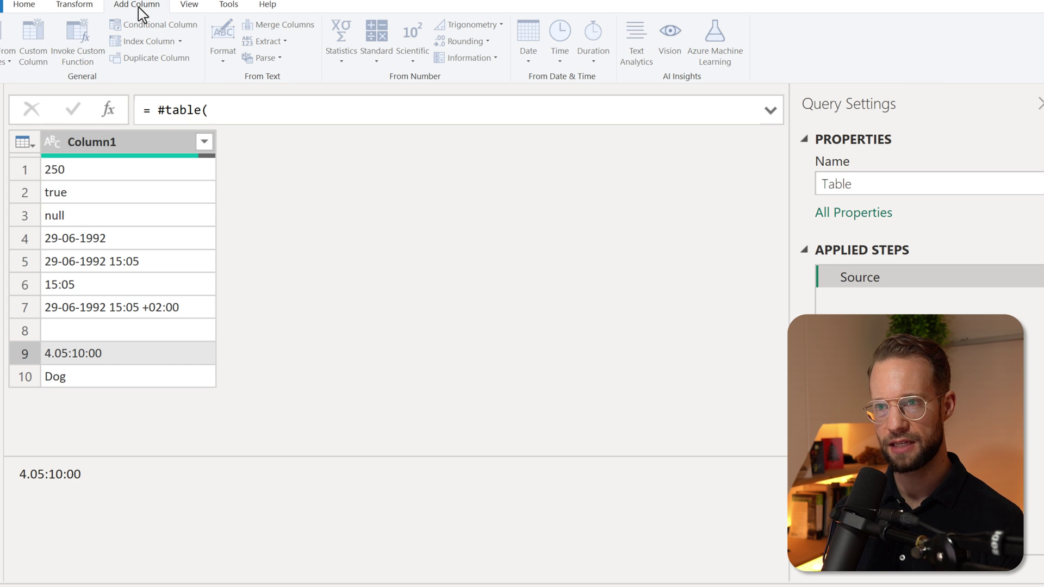
click(30, 59)
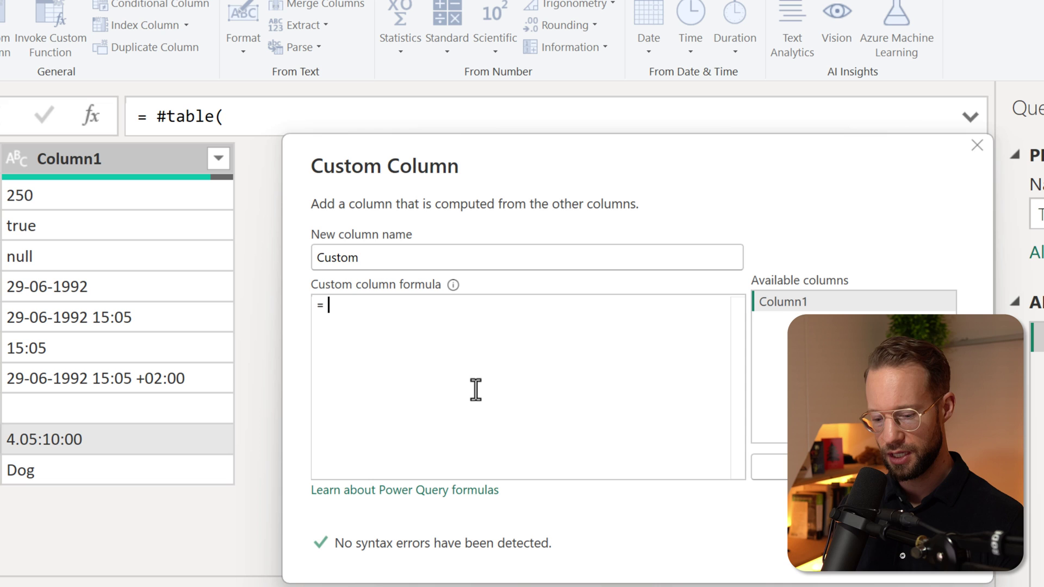
text(Value.FromTe)
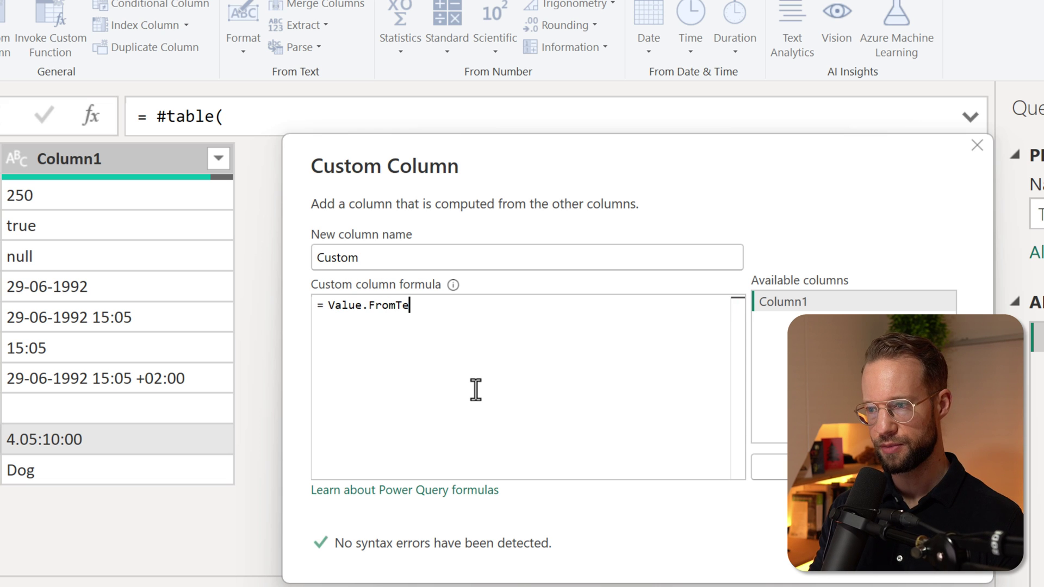
text(xt( [Column1])
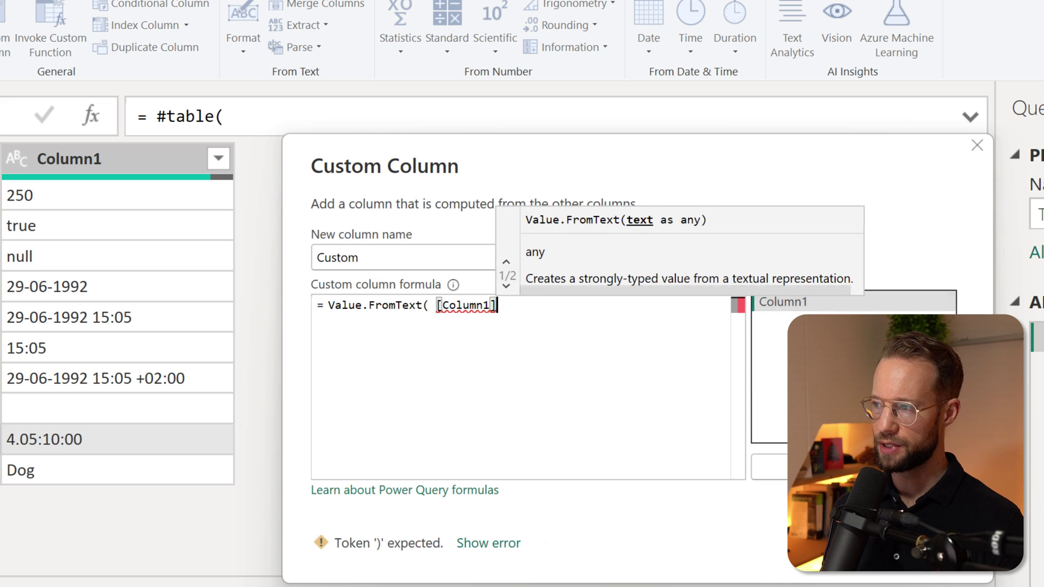
text( ))
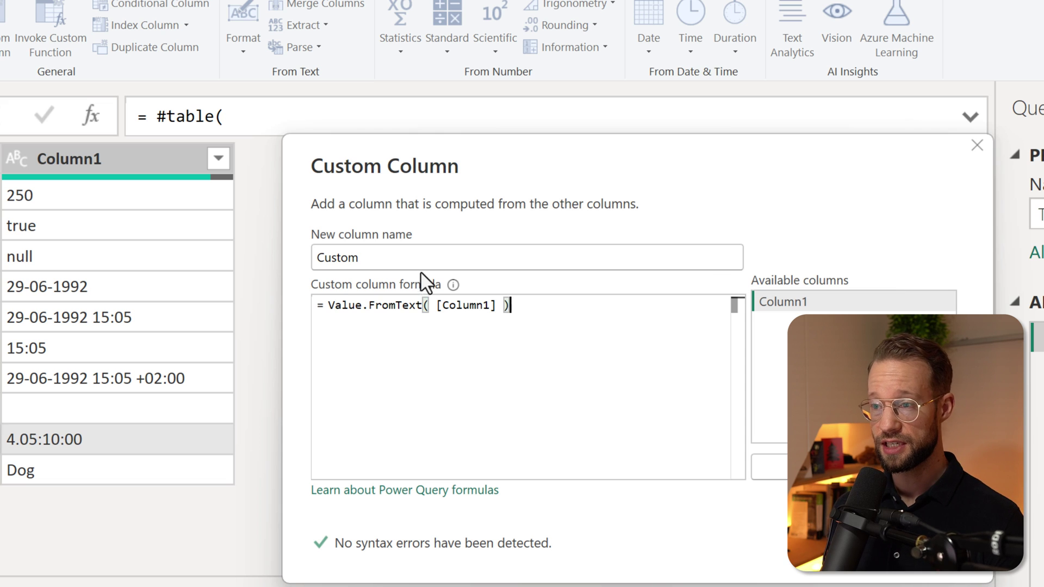
drag(410, 253, 149, 275)
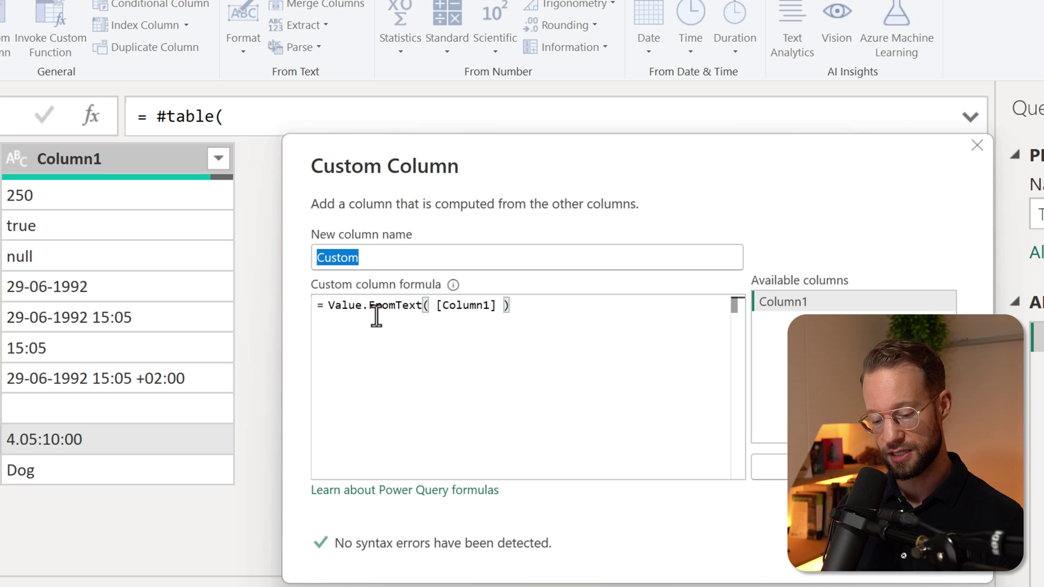
text(ValueFromTex)
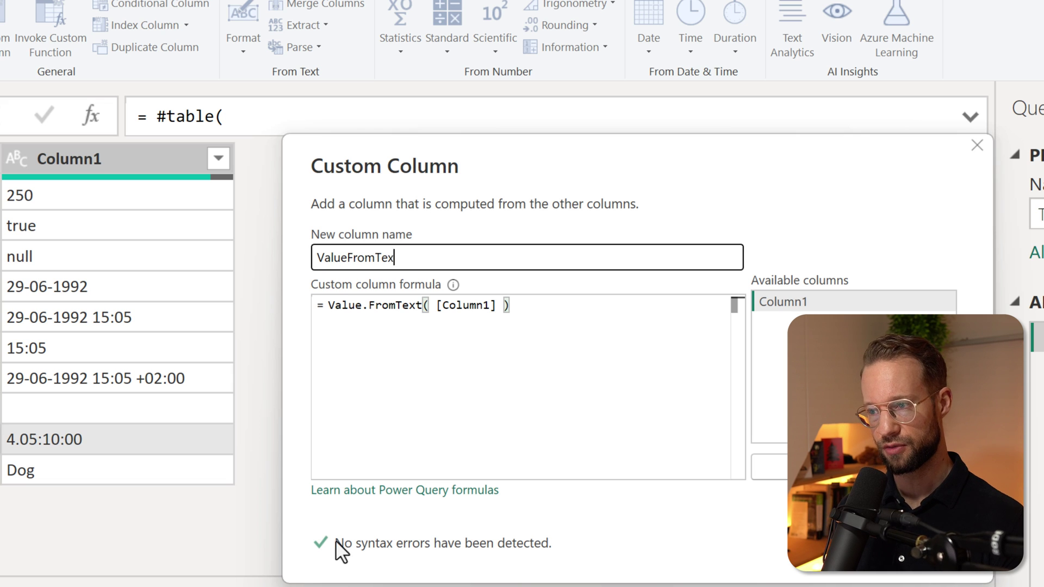
text(t)
click(891, 547)
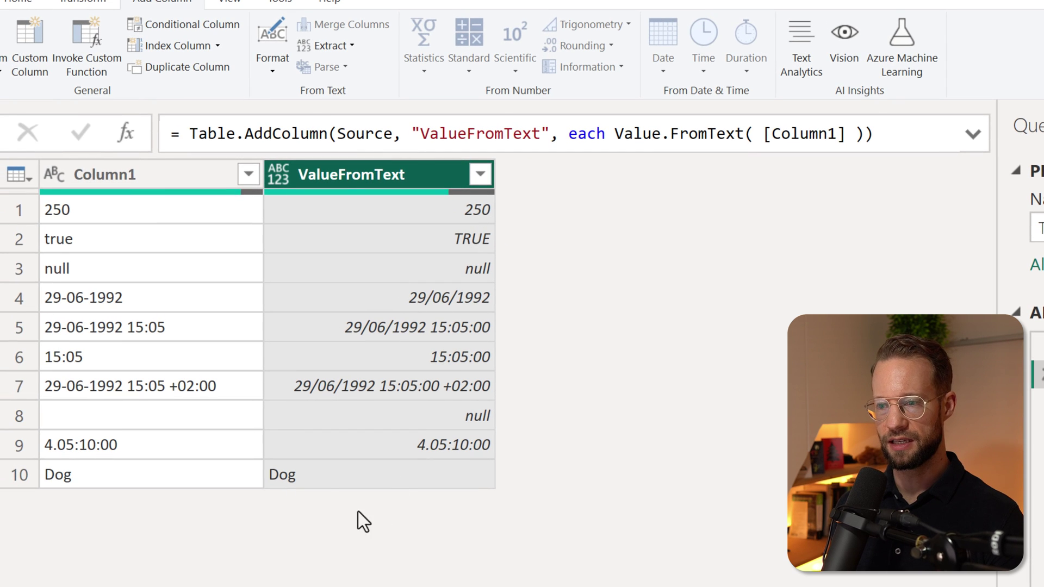
click(306, 467)
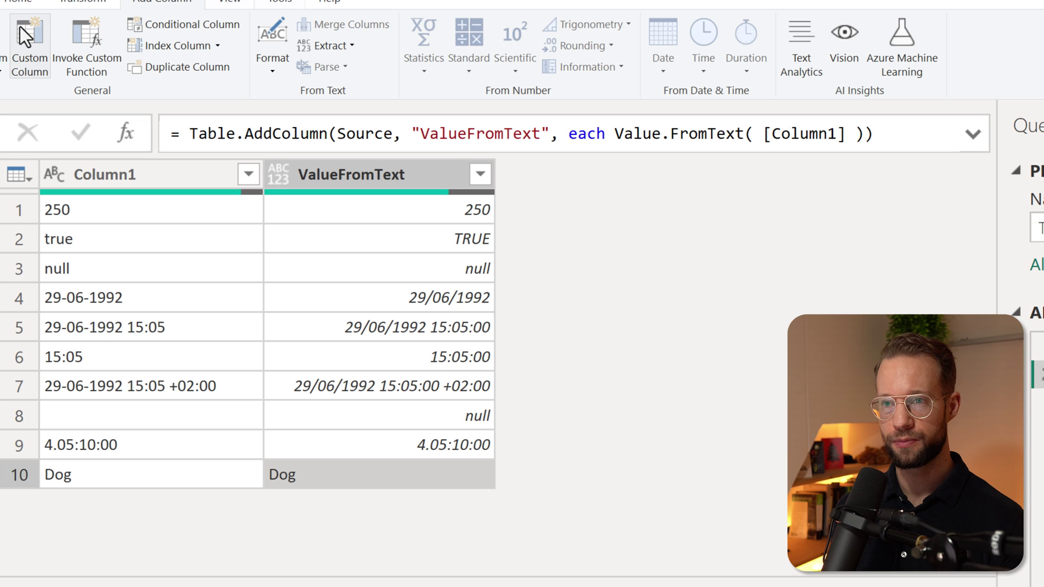
Add a Test custom column with [ValueFromText] is date, TRUE only for row 4's date.
click(24, 68)
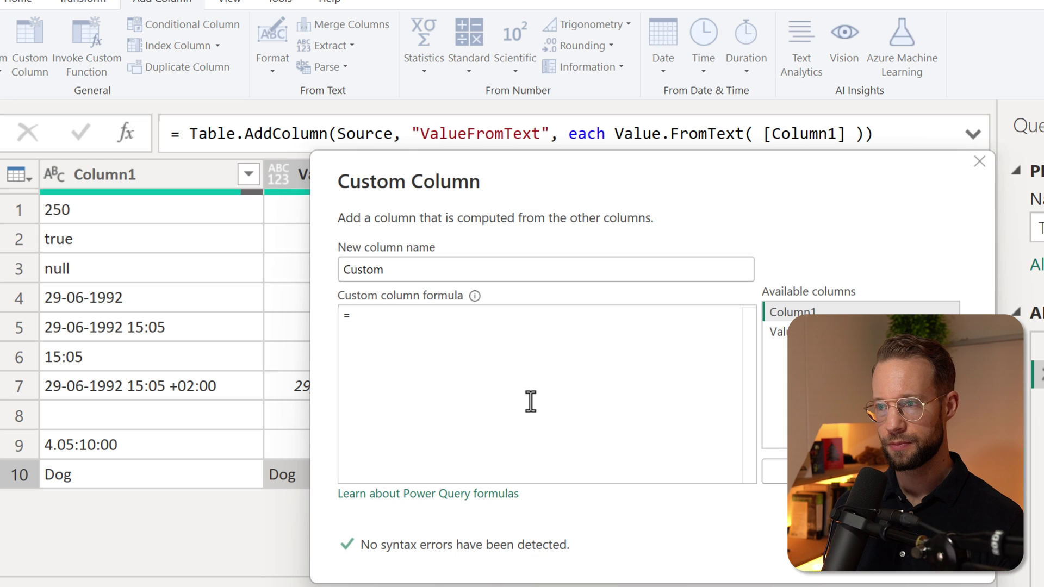
double_click(778, 331)
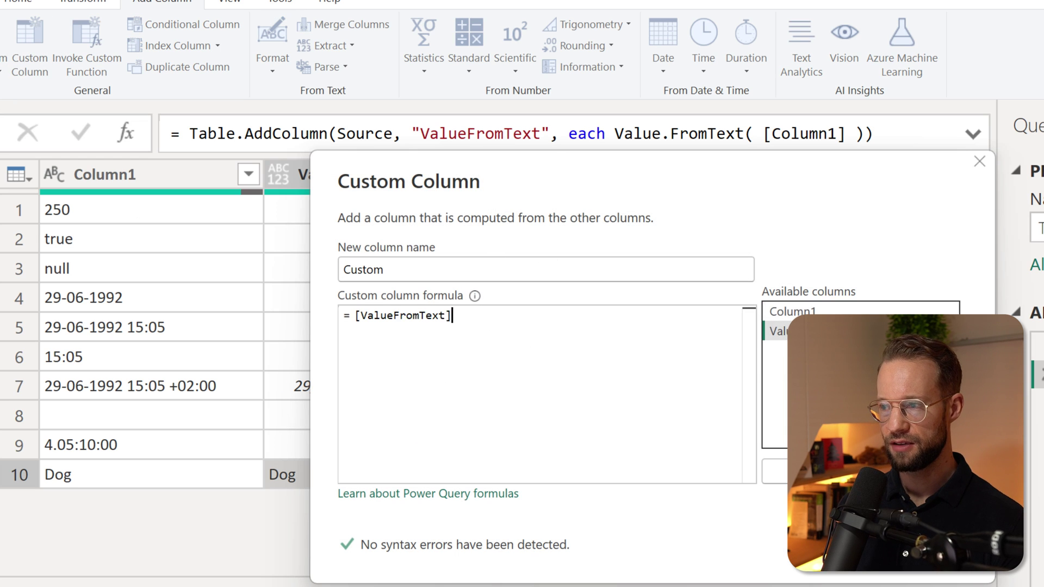
drag(541, 187, 805, 184)
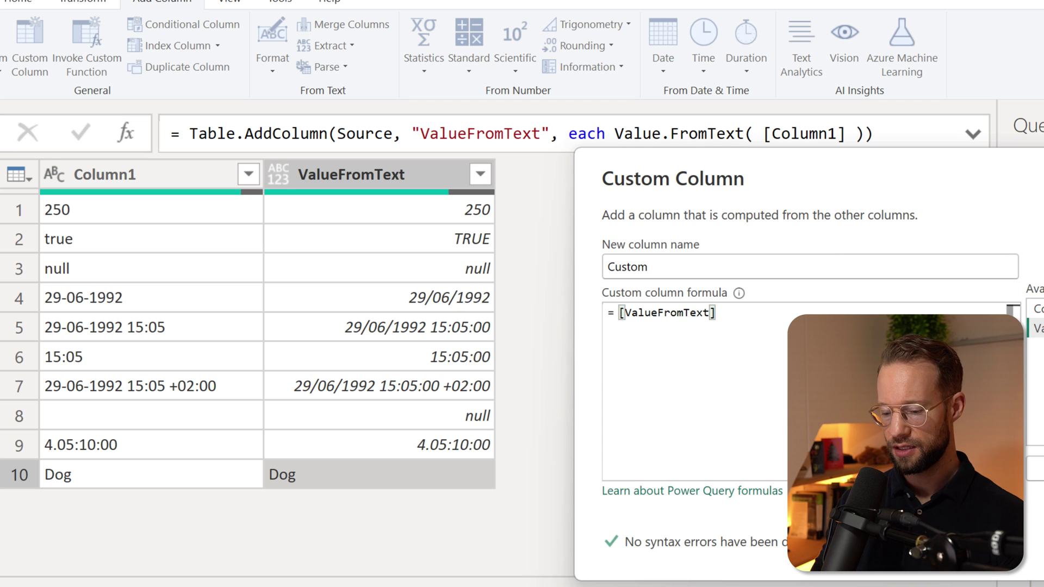
text(is date)
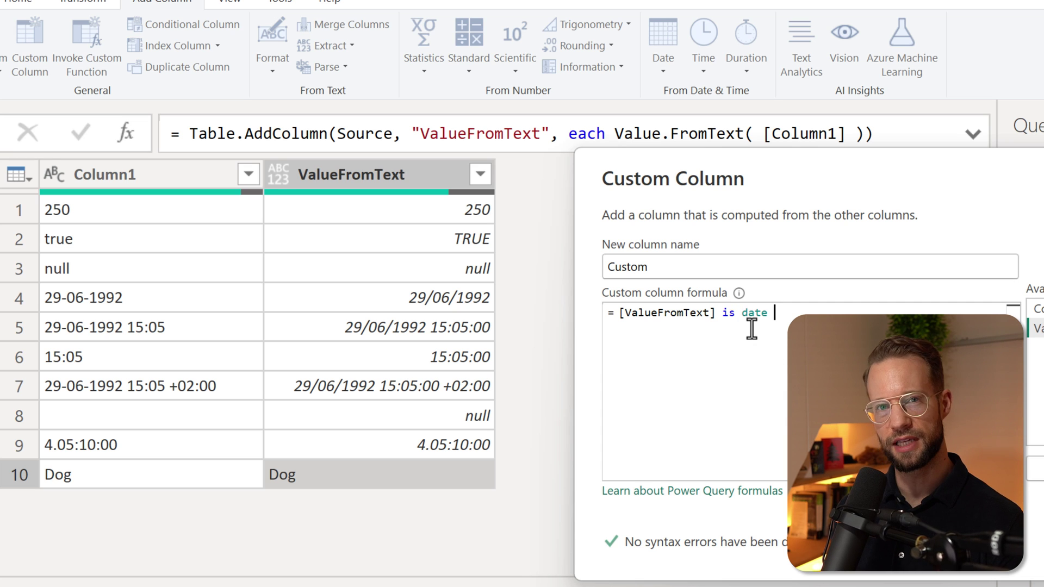
double_click(677, 260)
text(Test)
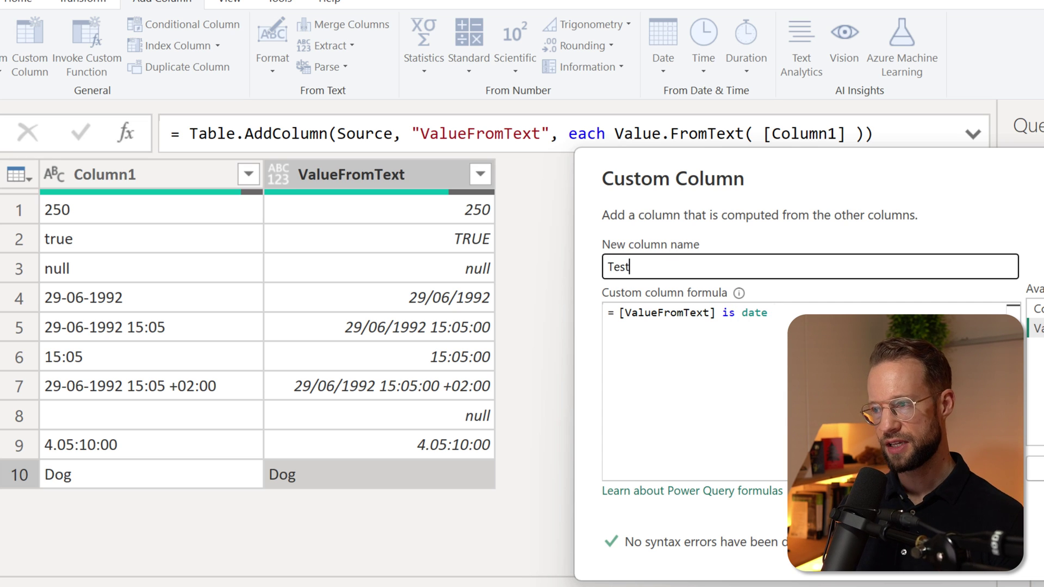
key(Return)
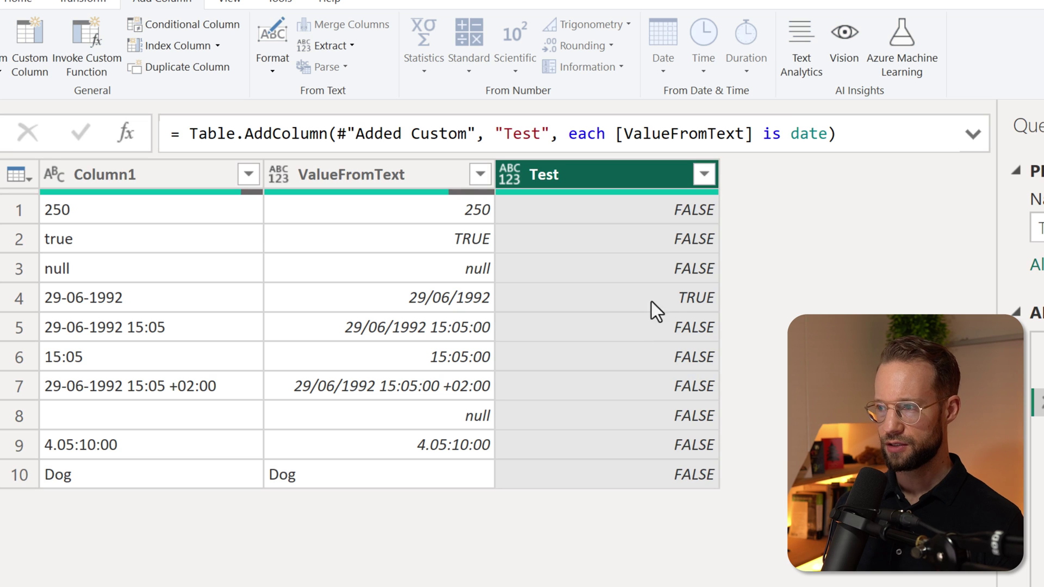
click(21, 300)
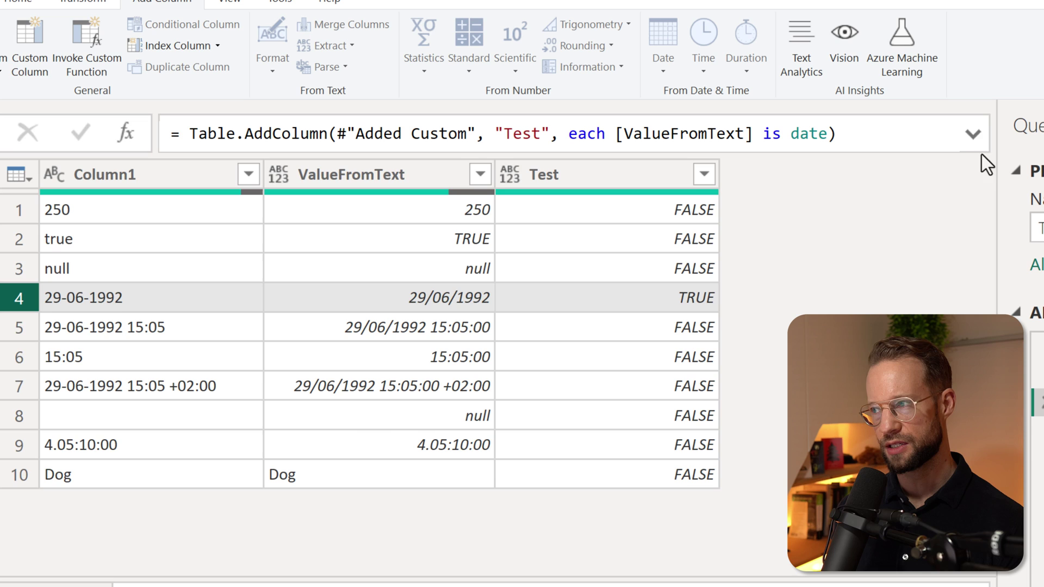
Replace the is date test with Value.Type( [ValueFromText] ) in the Test column formula.
click(967, 130)
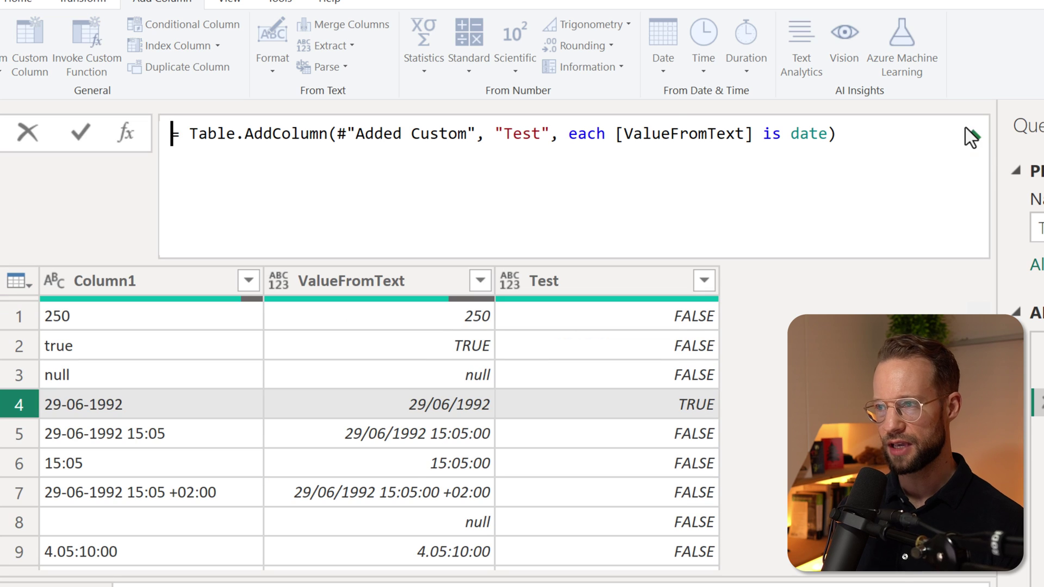
click(569, 133)
key(shift+Return)
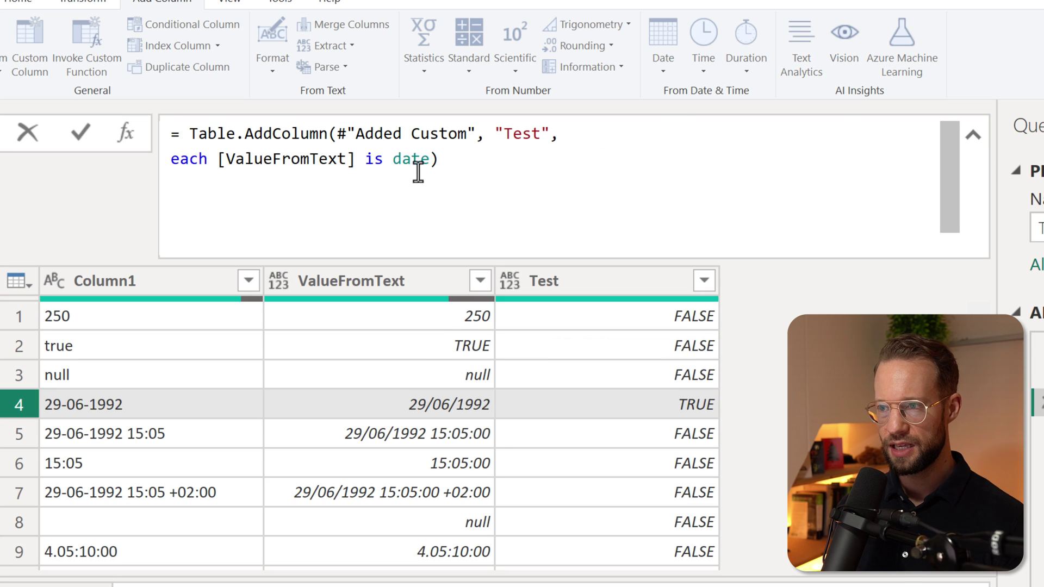
drag(360, 162, 430, 158)
key(BackSpace)
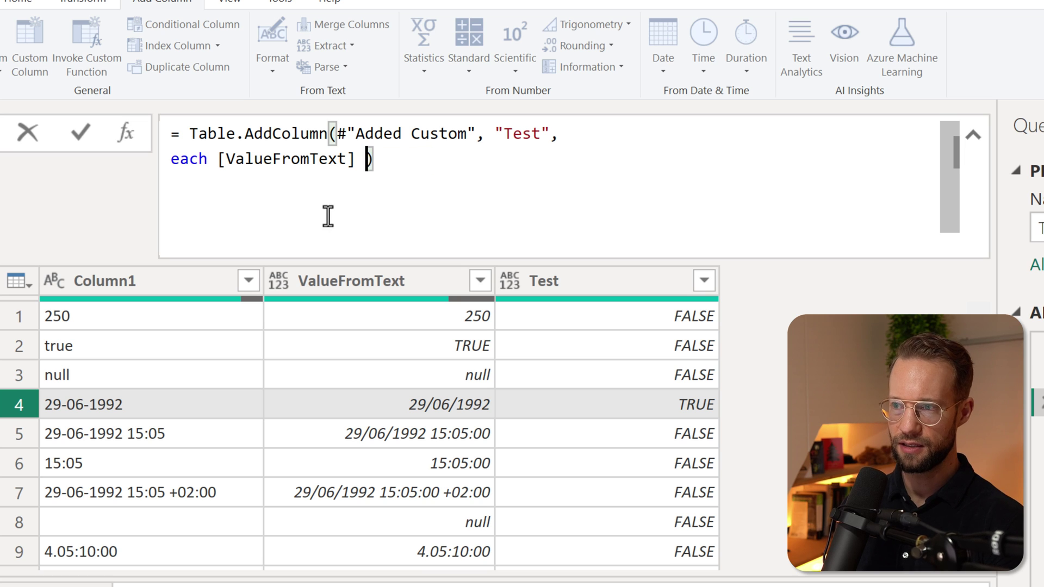
double_click(218, 159)
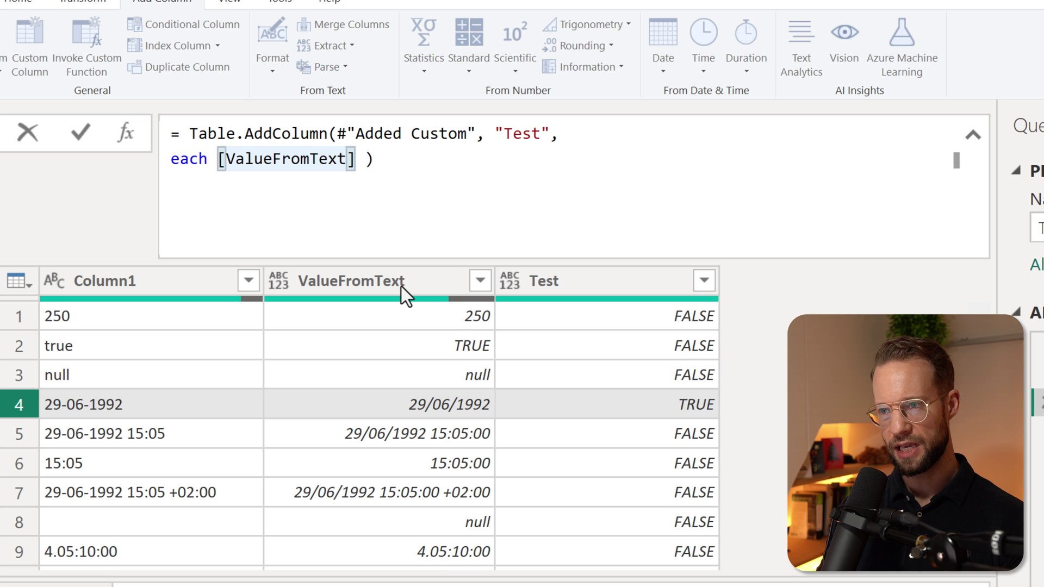
text(Value.Type()
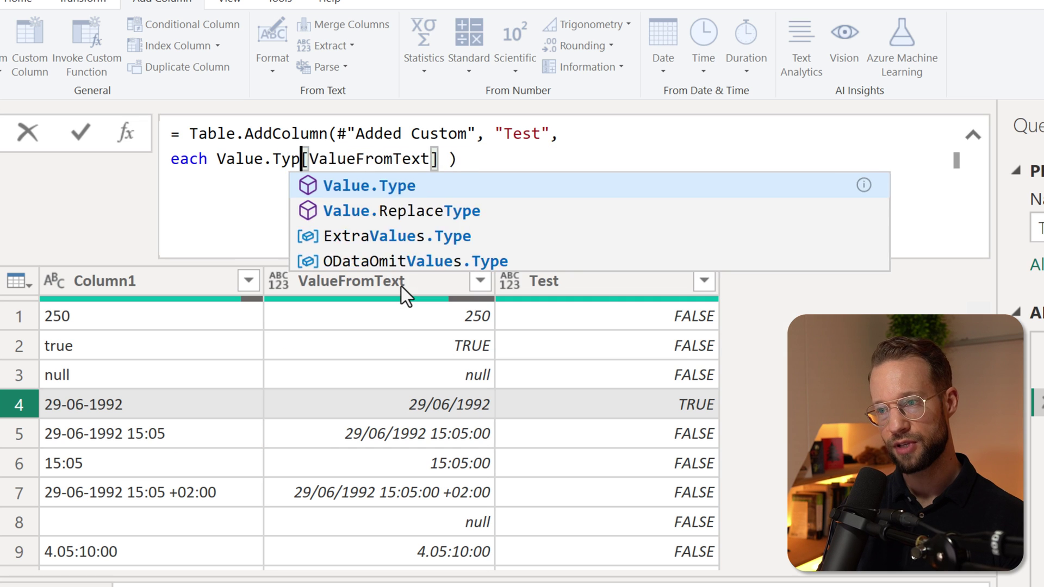
click(576, 169)
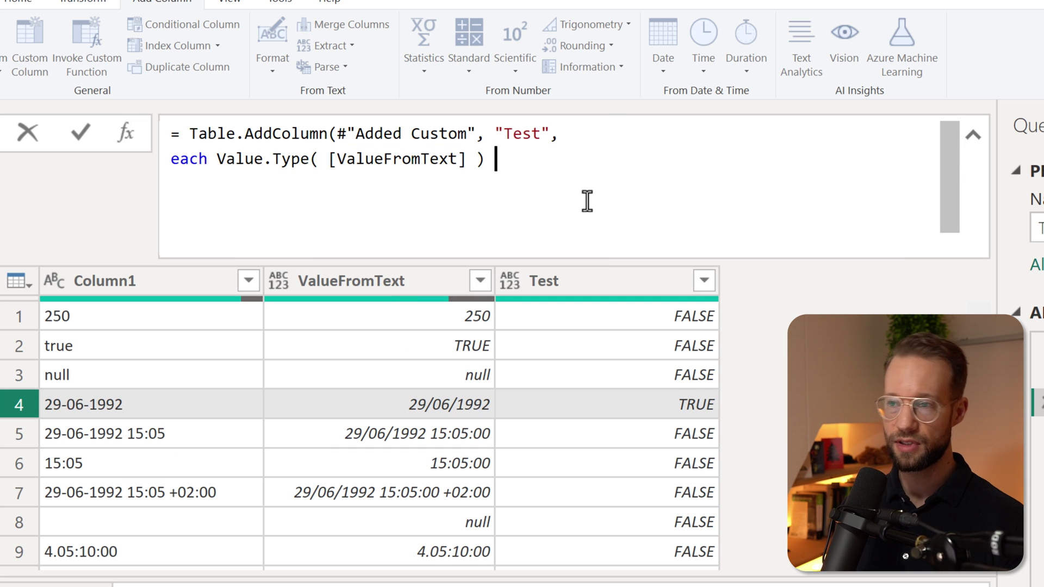
text())
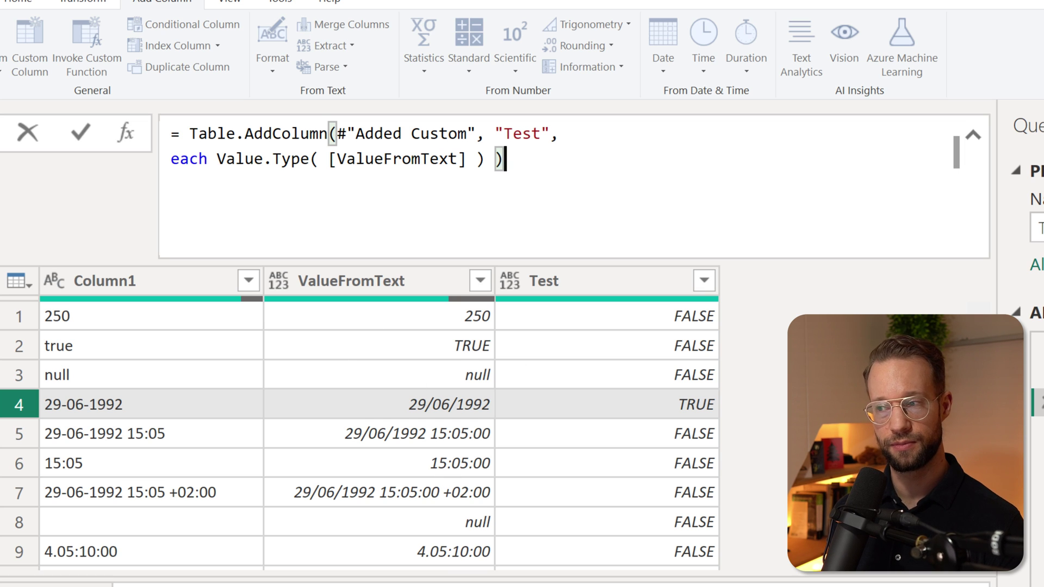
key(Return)
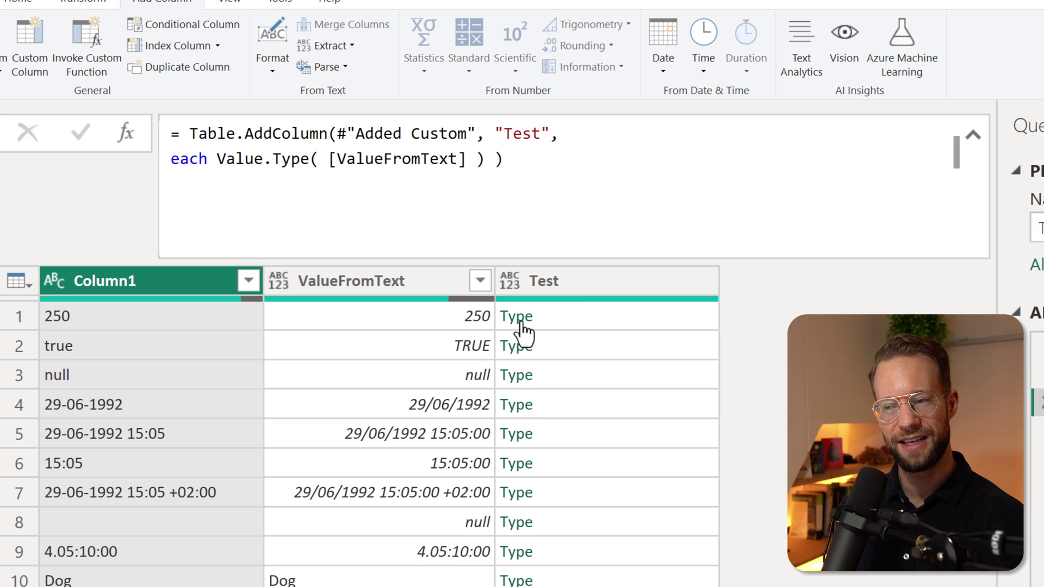
Preview the Test types for rows 1 to 3: number, logical and null.
click(570, 316)
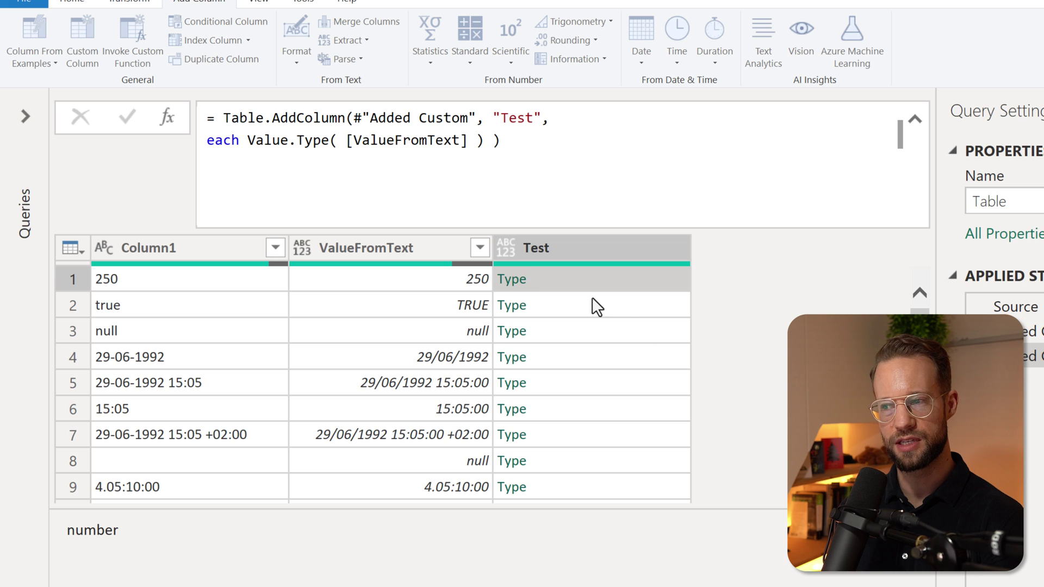
click(572, 297)
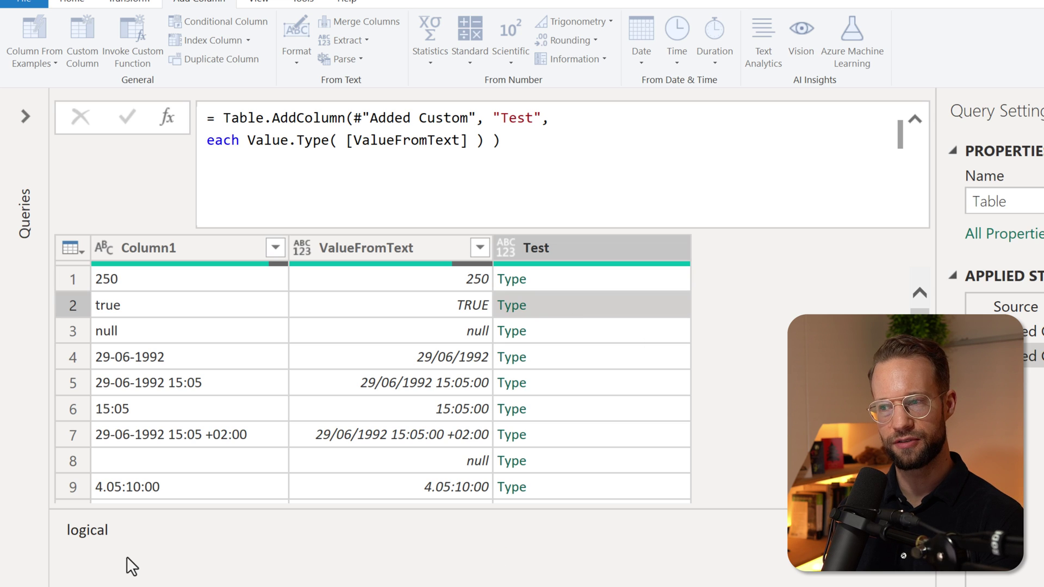
key(Down)
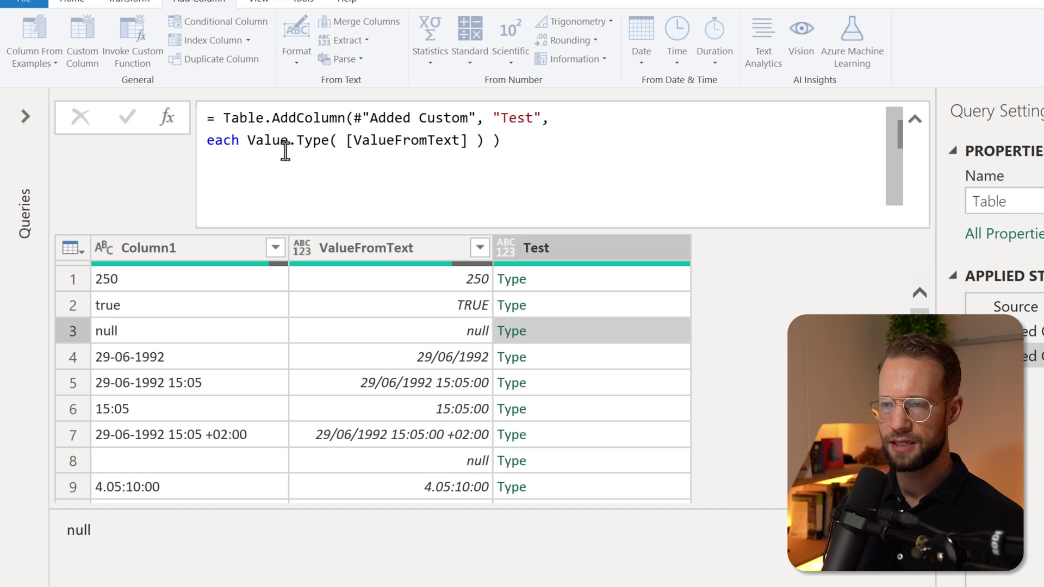
Wrap the Test formula in a record with a = Value.Type( [ValueFromText] ) and begin field b.
click(601, 120)
key(Delete)
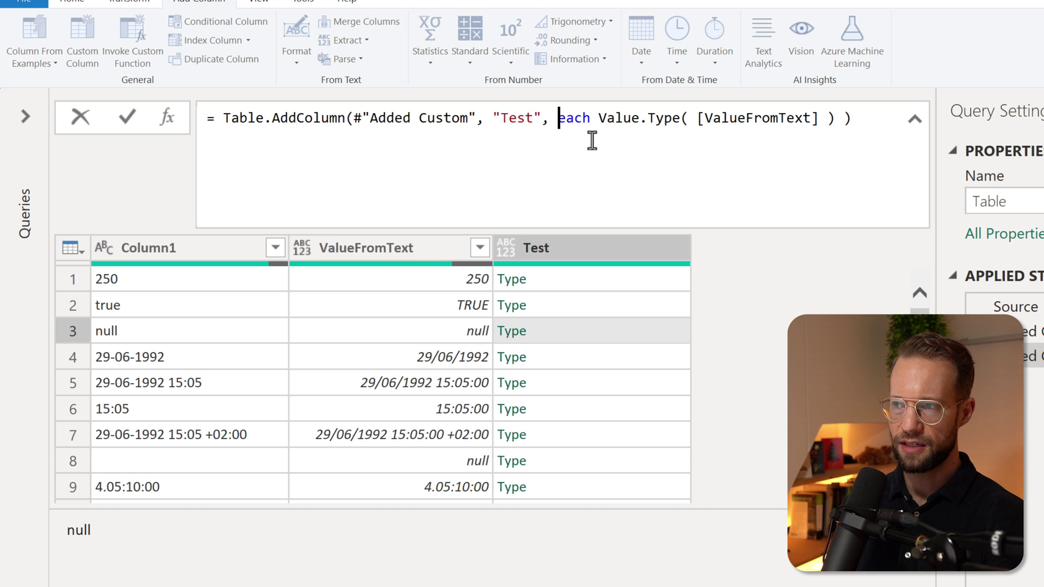
click(600, 118)
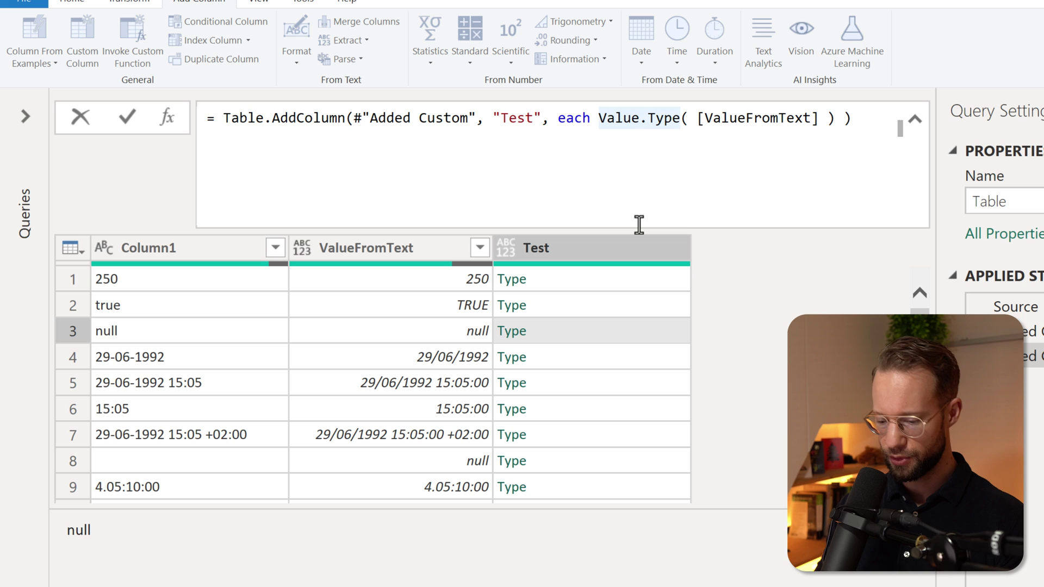
text(let)
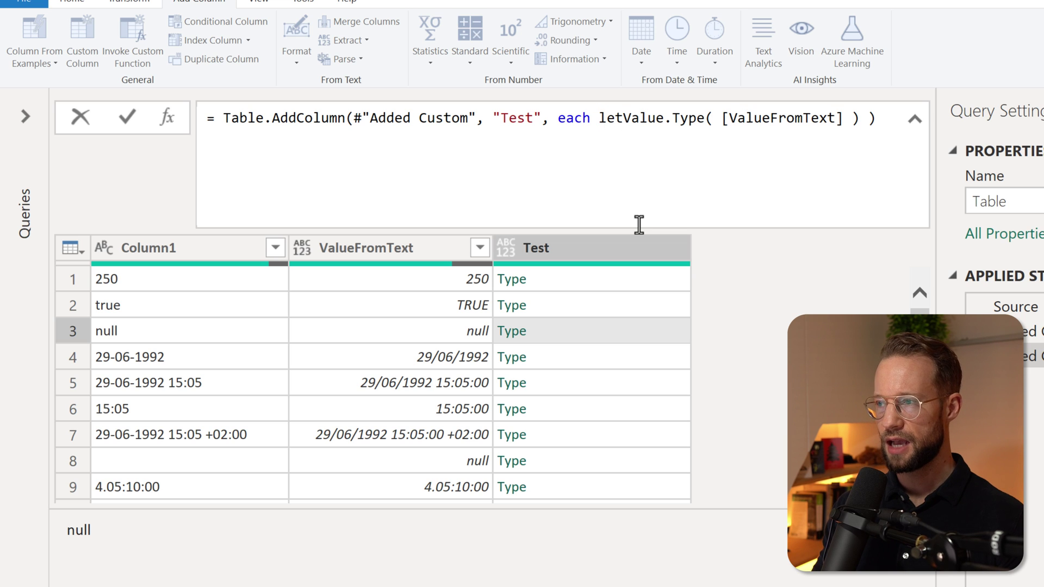
key(BackSpace)
key(BackSpace)
key(BackSpace)
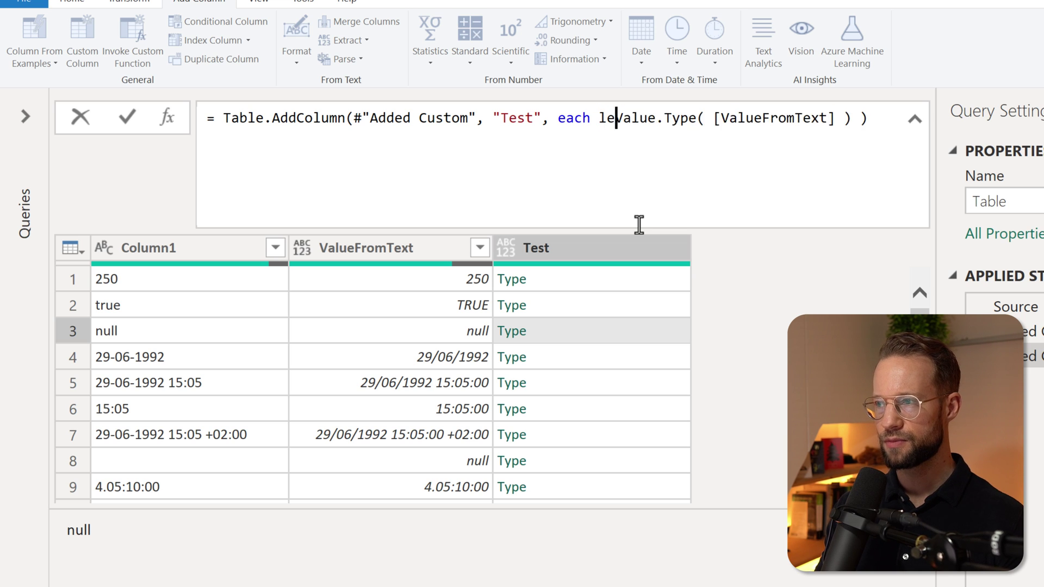
text([)
key(shift+Return)
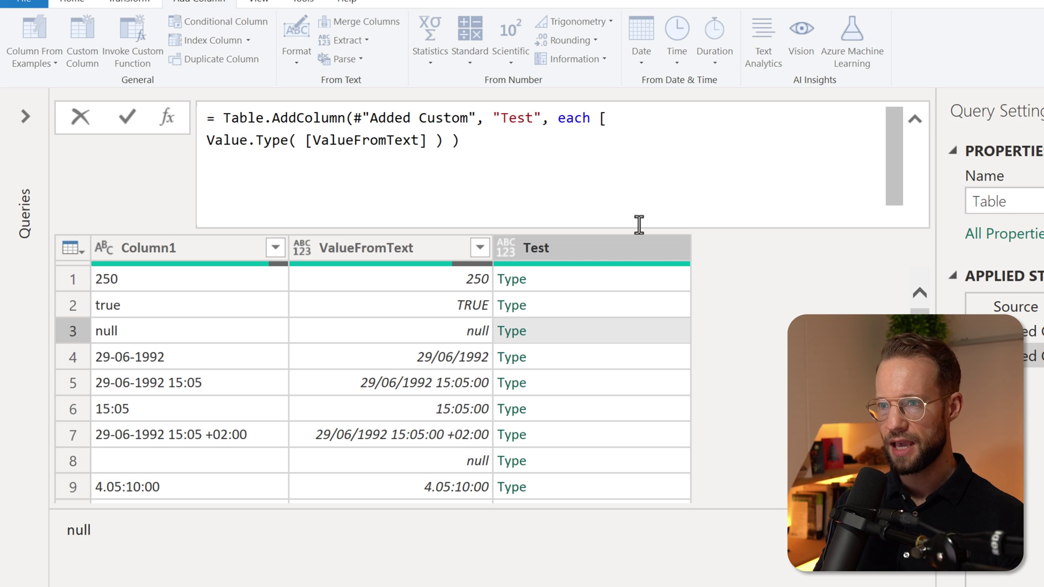
text(a =)
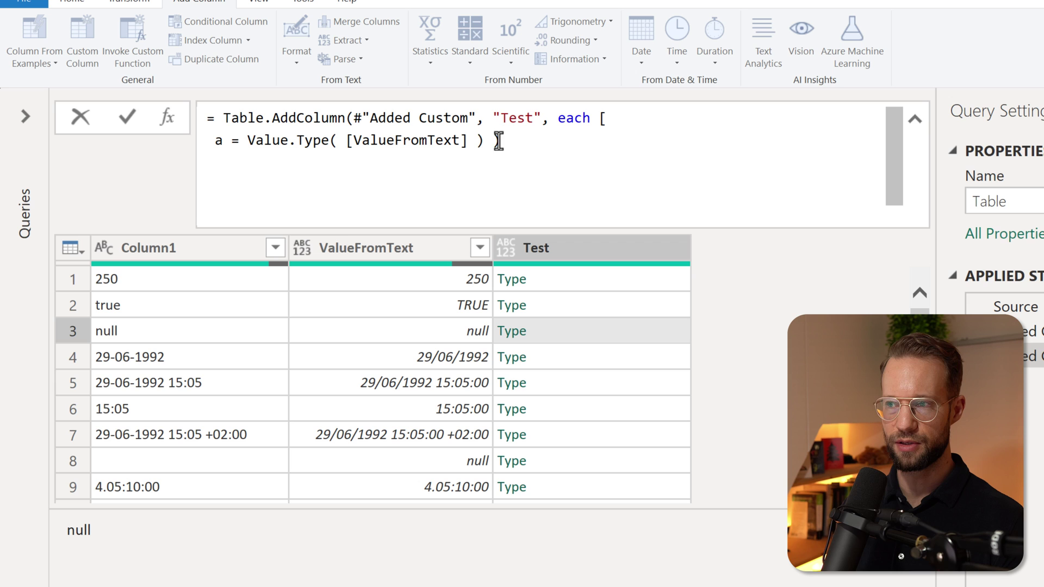
click(477, 139)
text(,)
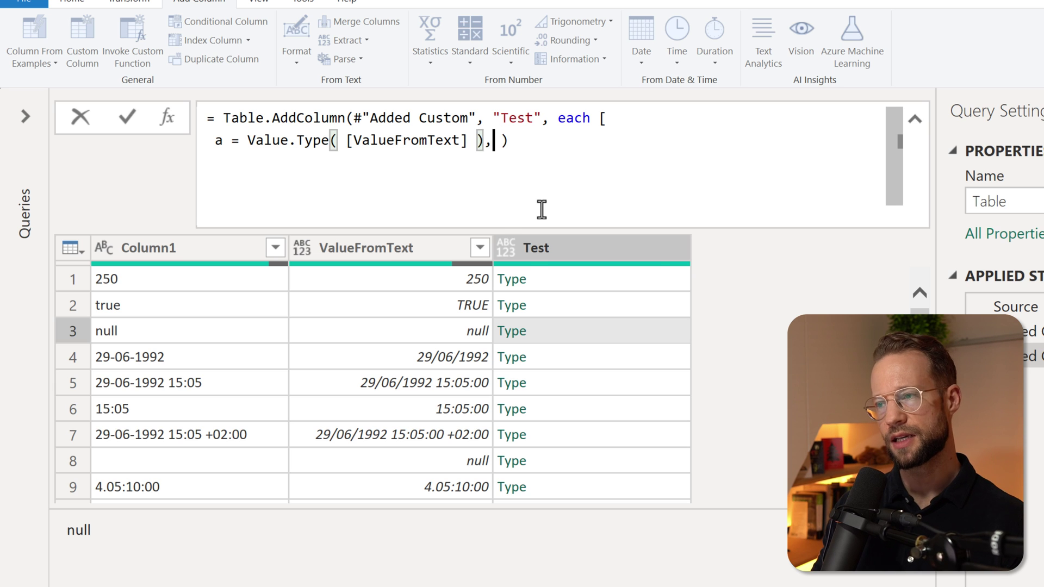
key(Return)
text(b = )
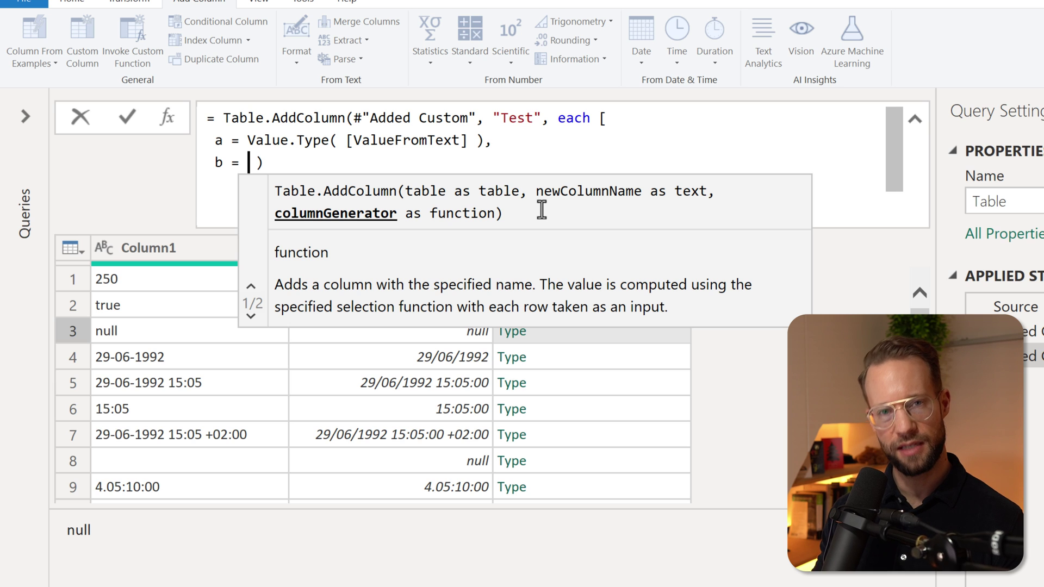
text(tp)
Define b = type table [Column1 = a], close the record with ][b] and commit.
key(BackSpace)
text(ype table [)
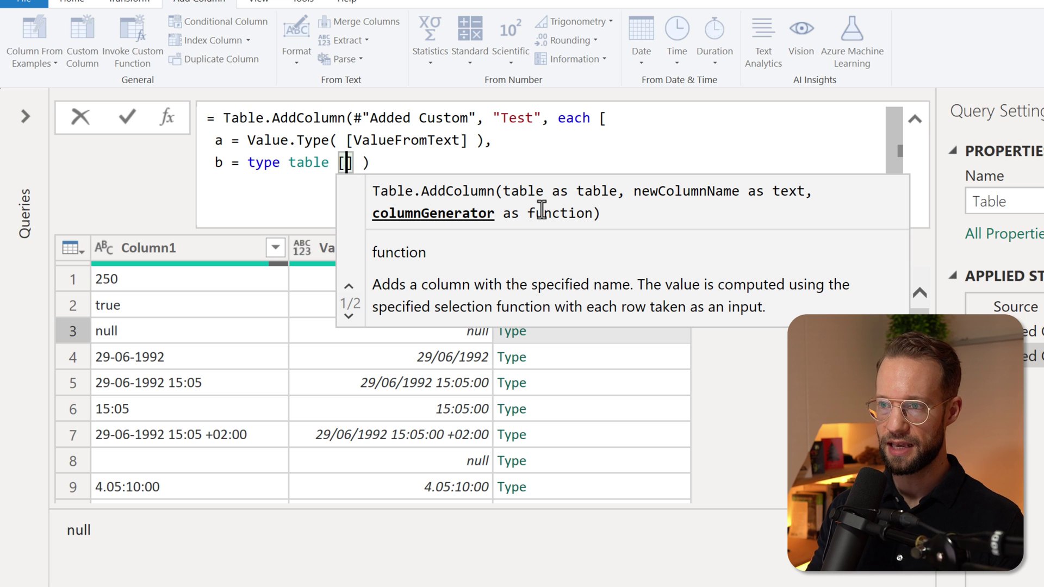
text(Column1)
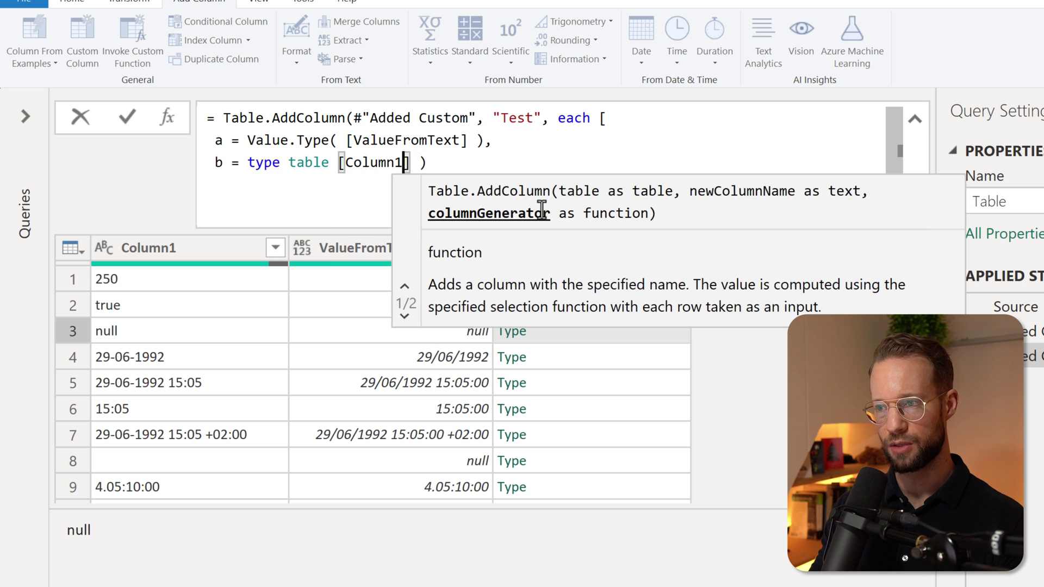
text( = )
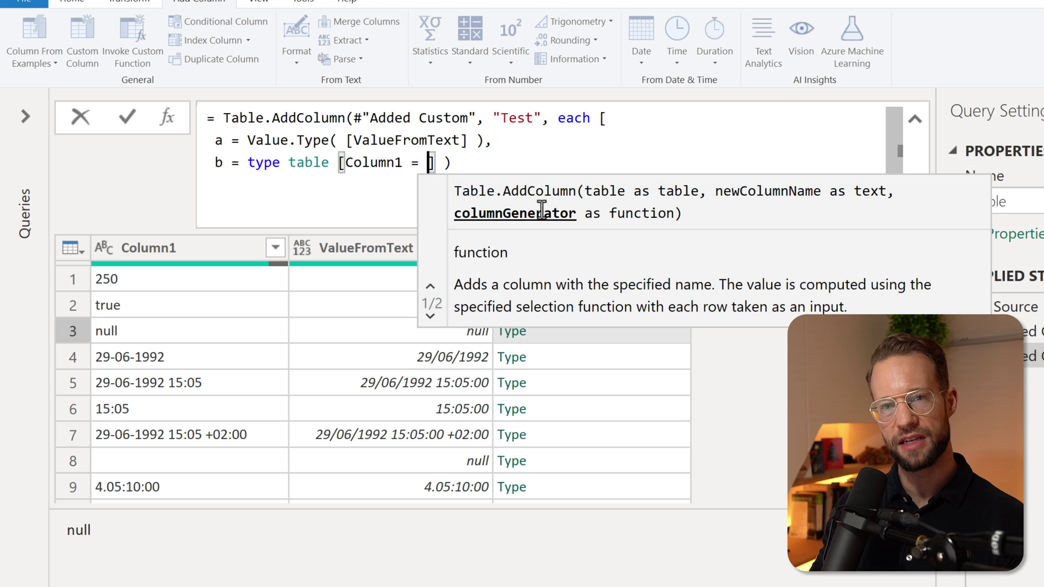
text(a)
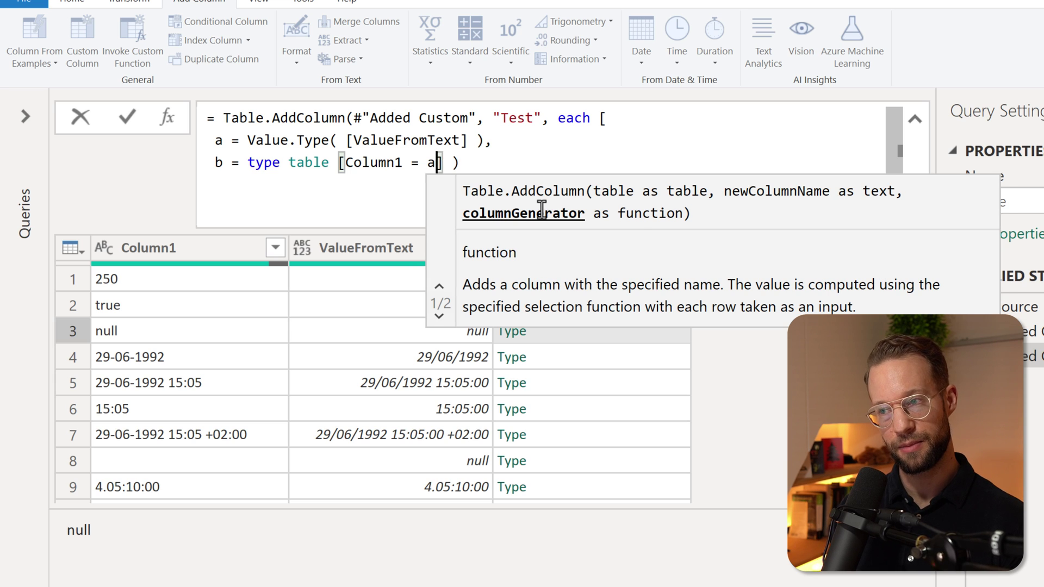
drag(248, 140, 315, 140)
drag(385, 142, 517, 147)
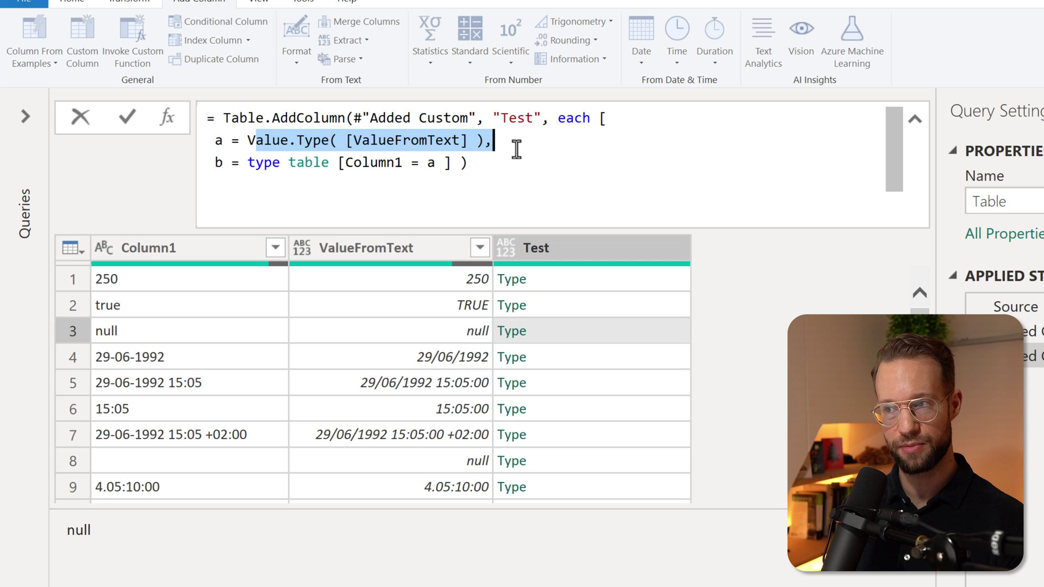
click(468, 179)
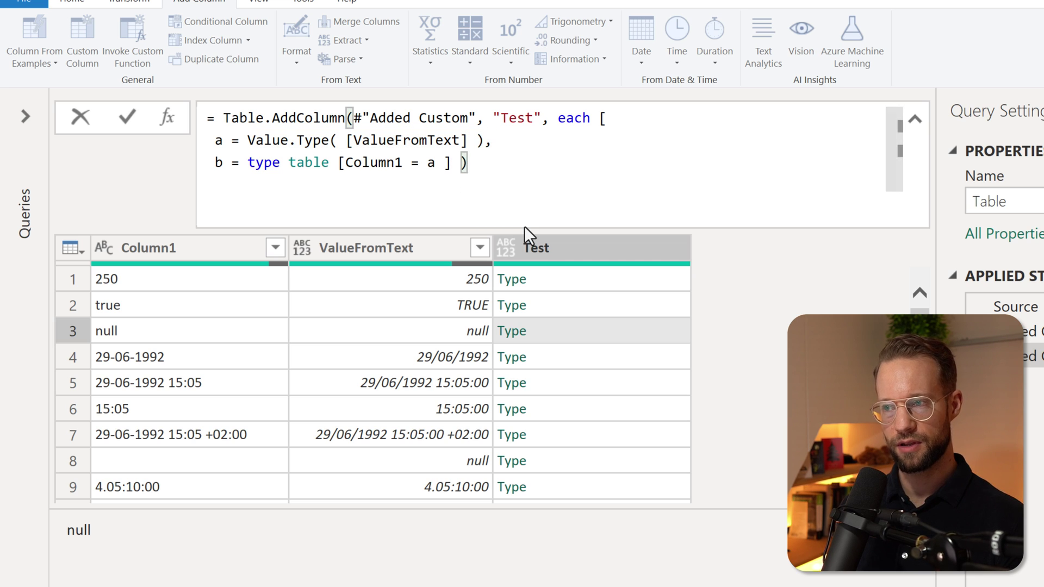
key(BackSpace)
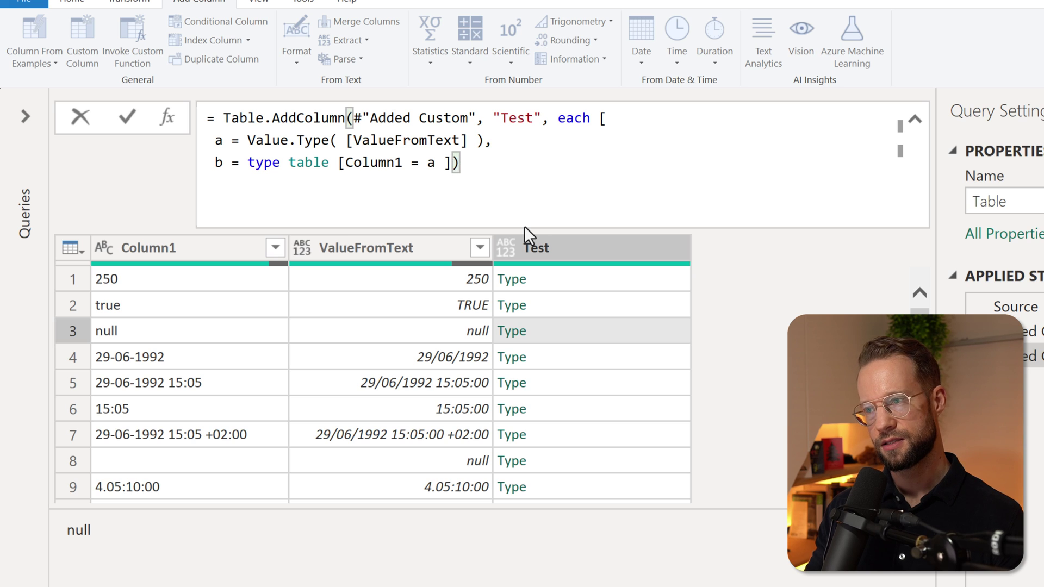
key(shift+Return)
text(][b])
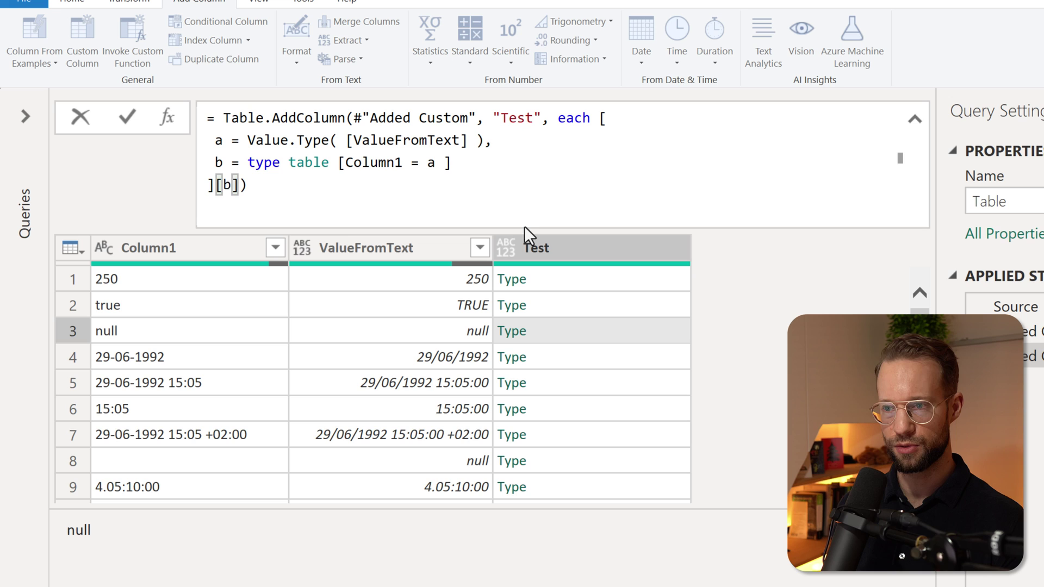
click(315, 188)
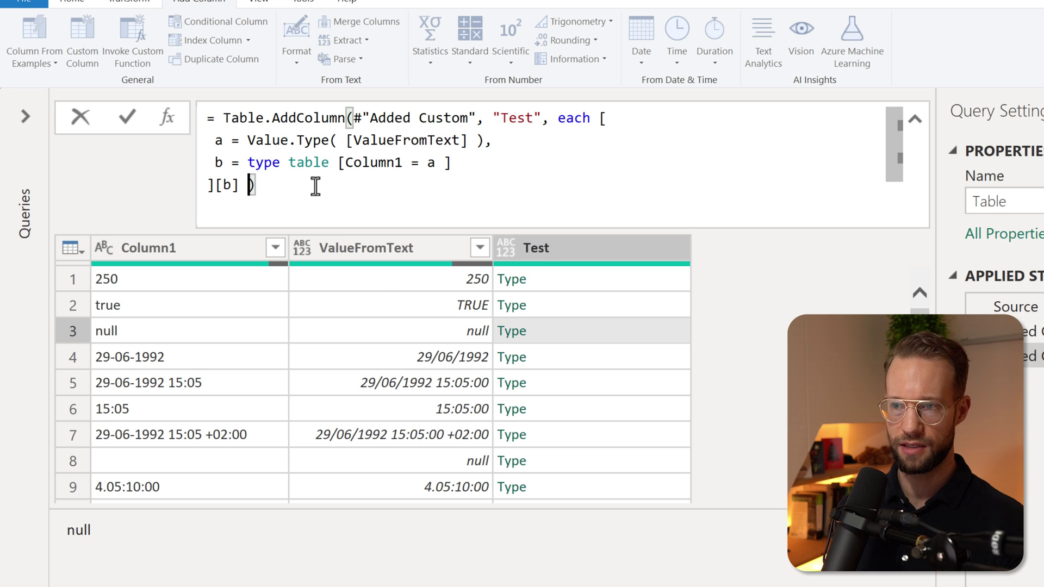
key(shift+Return)
key(Return)
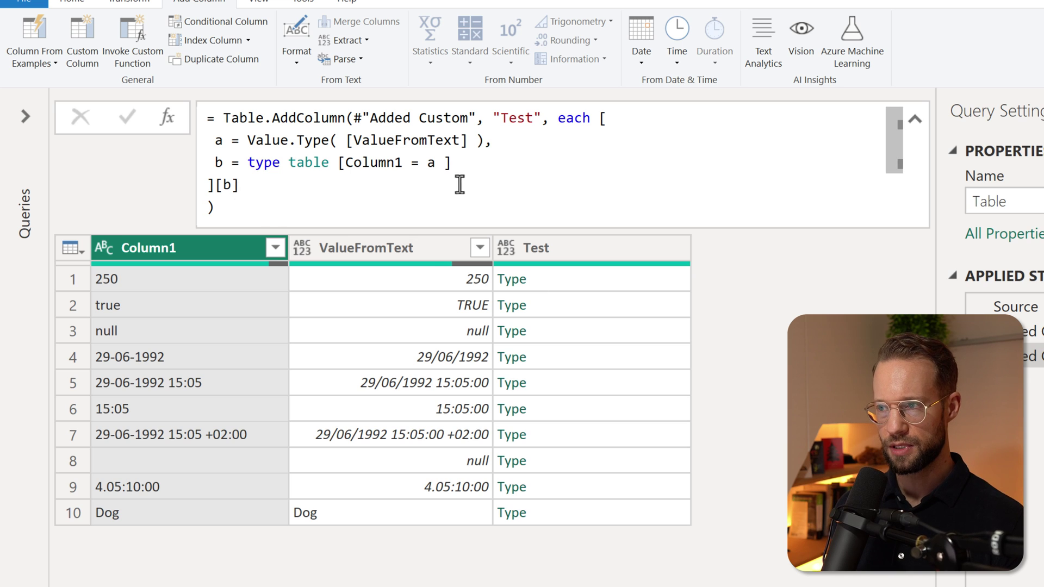
Preview the table-type Test values in rows 1 to 3.
click(618, 280)
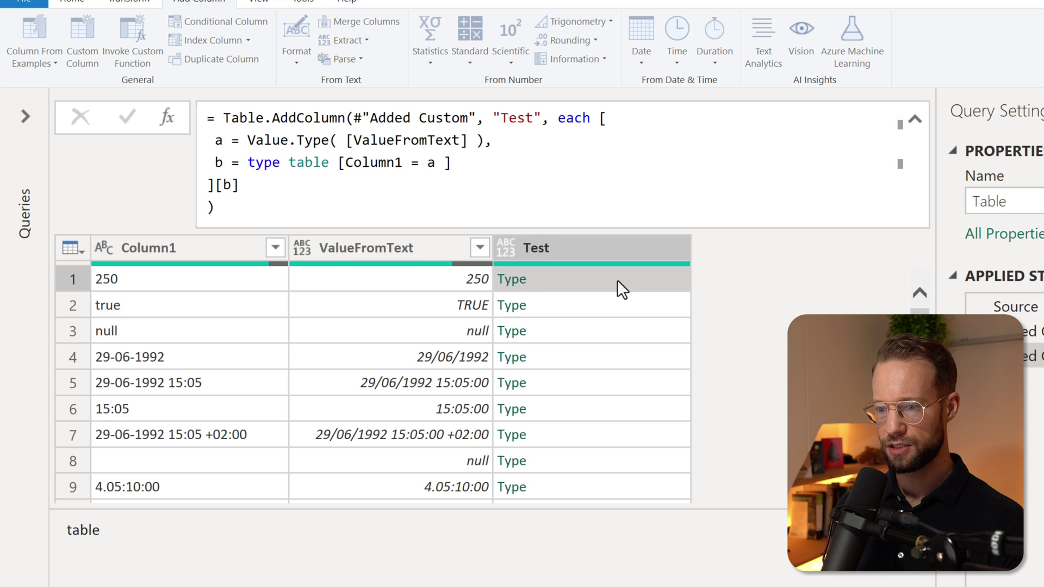
click(585, 296)
click(562, 331)
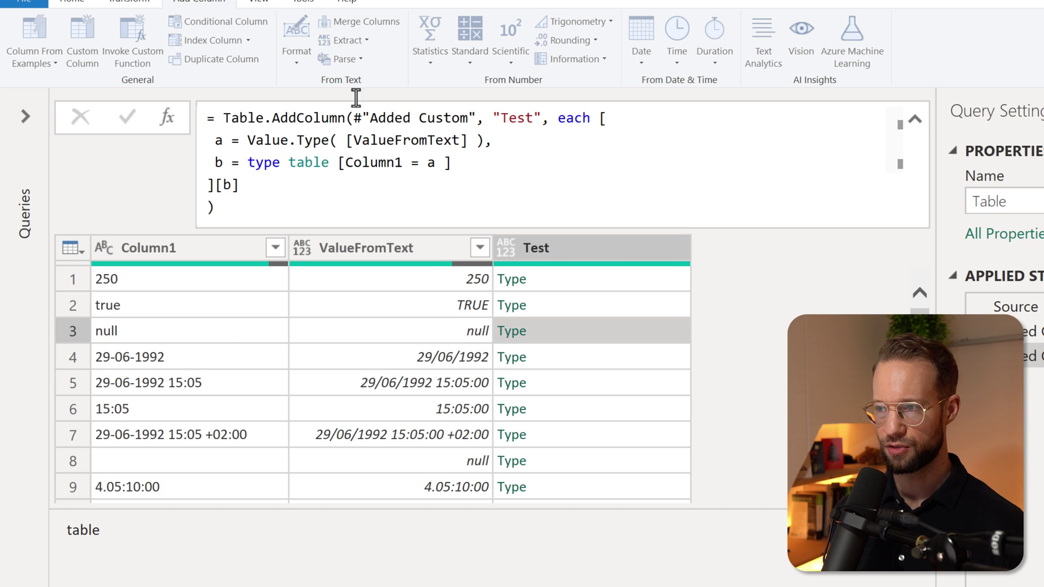
Add c = Type.TableSchema( b ) to the record and return [c].
click(456, 162)
text(,)
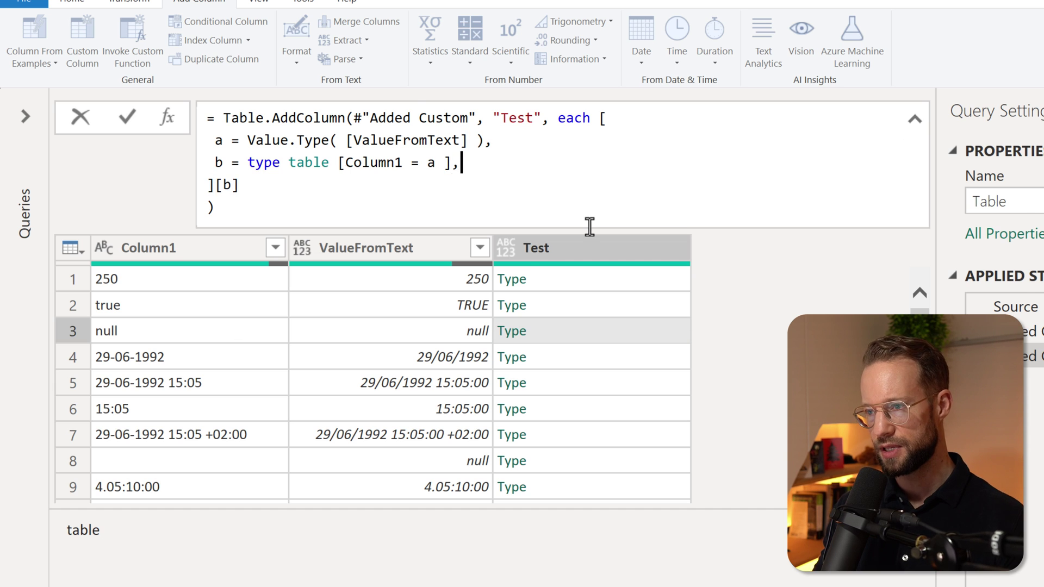
key(Return)
text(c =)
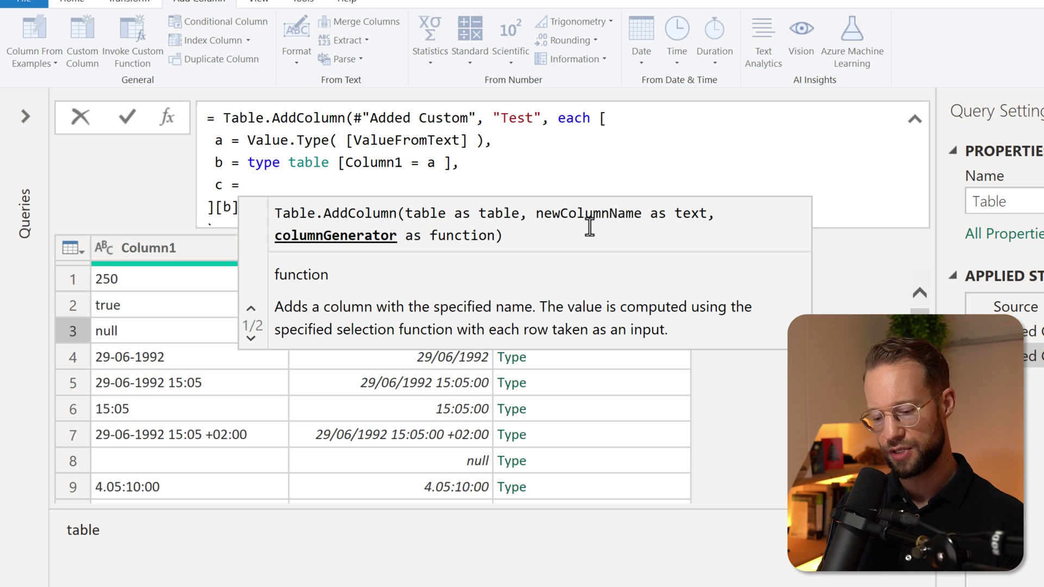
text(Type.TableSc)
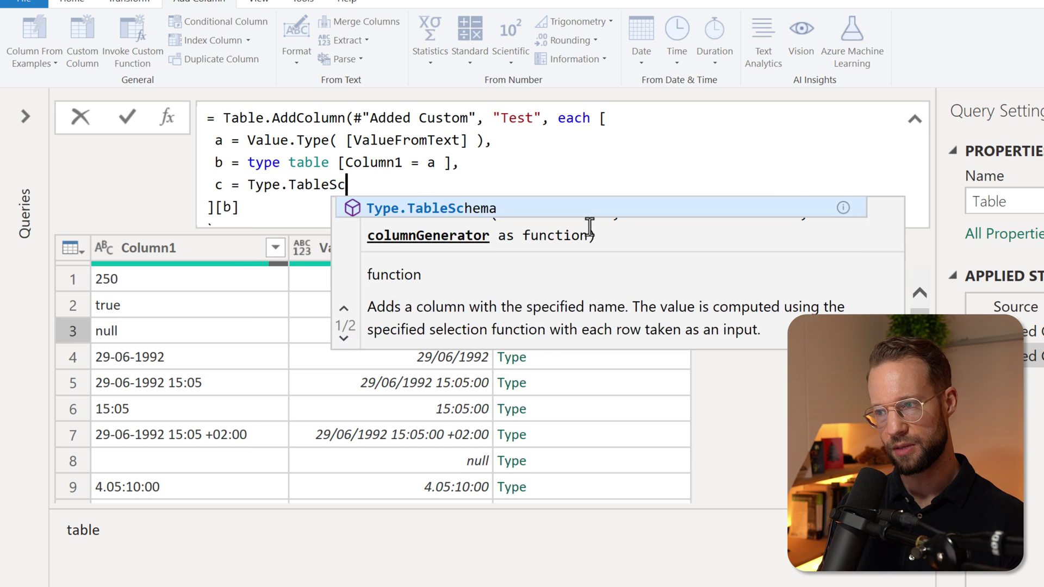
key(Tab)
text(( )
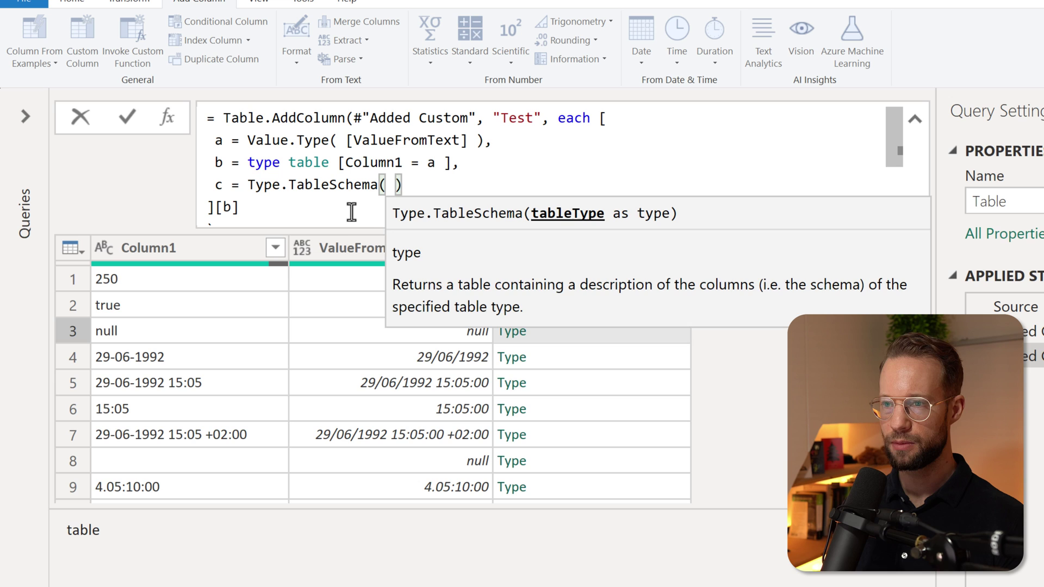
text(b)
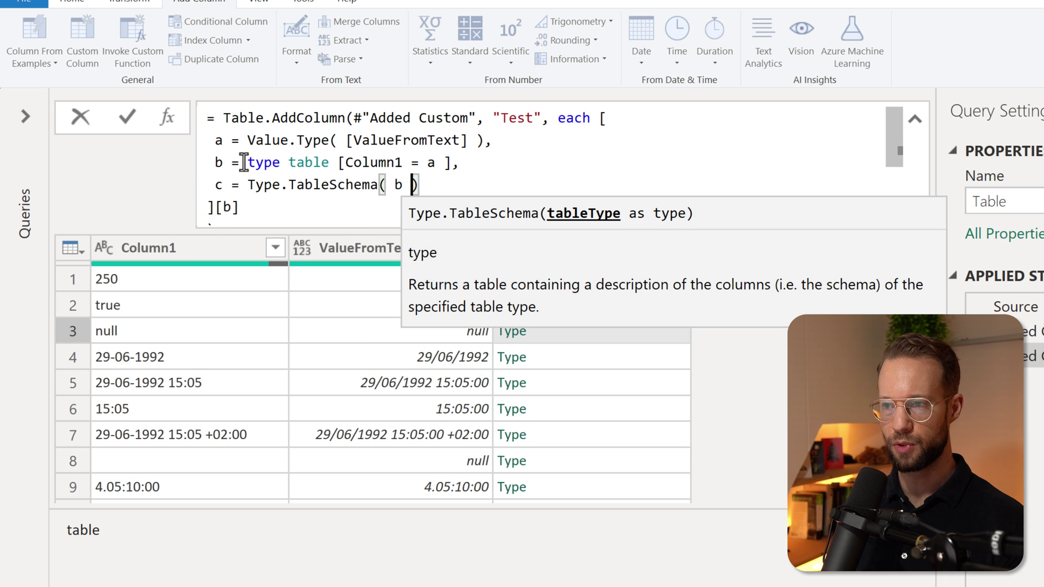
click(220, 208)
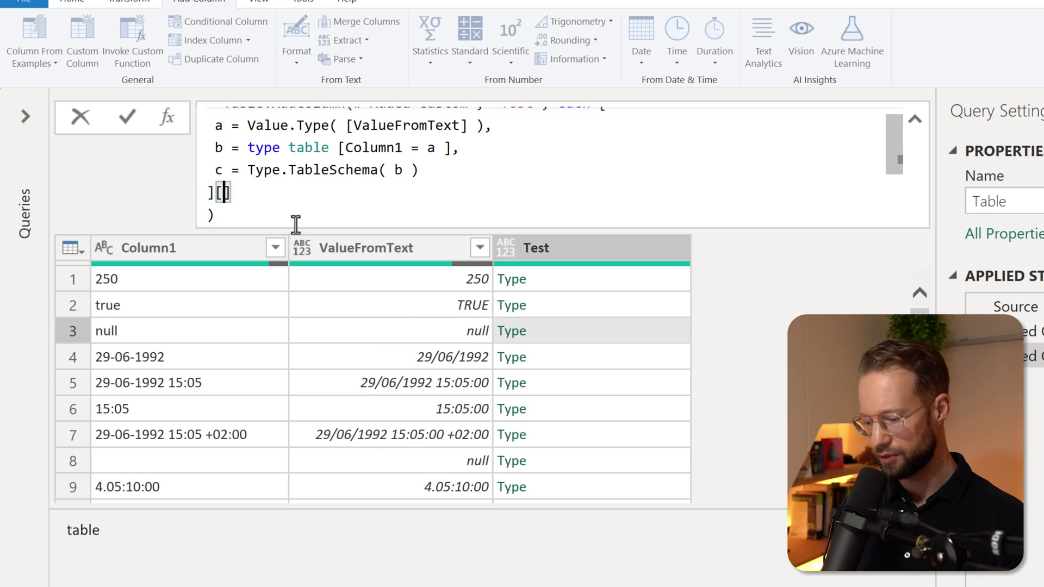
text(c)
scroll(421, 220, up, 1)
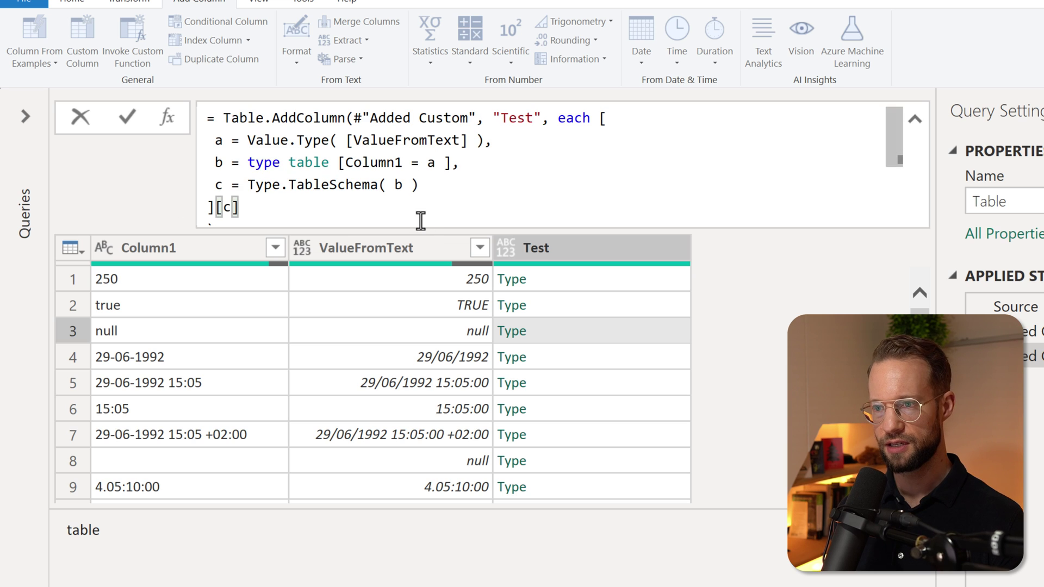
key(Return)
Inspect the schema previews for rows 1 to 4, ending with TypeName Date.Type.
click(575, 277)
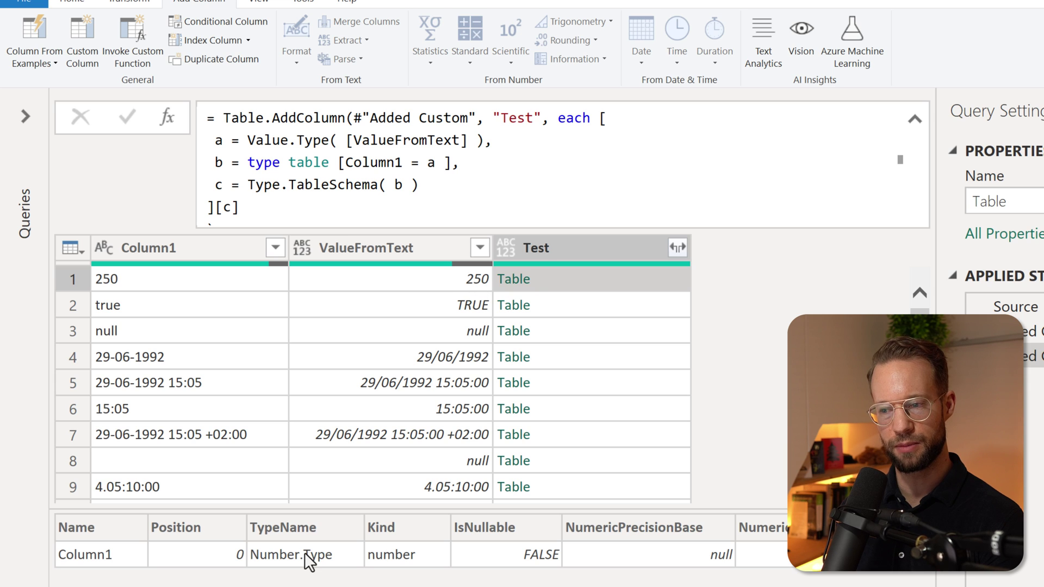
key(Down)
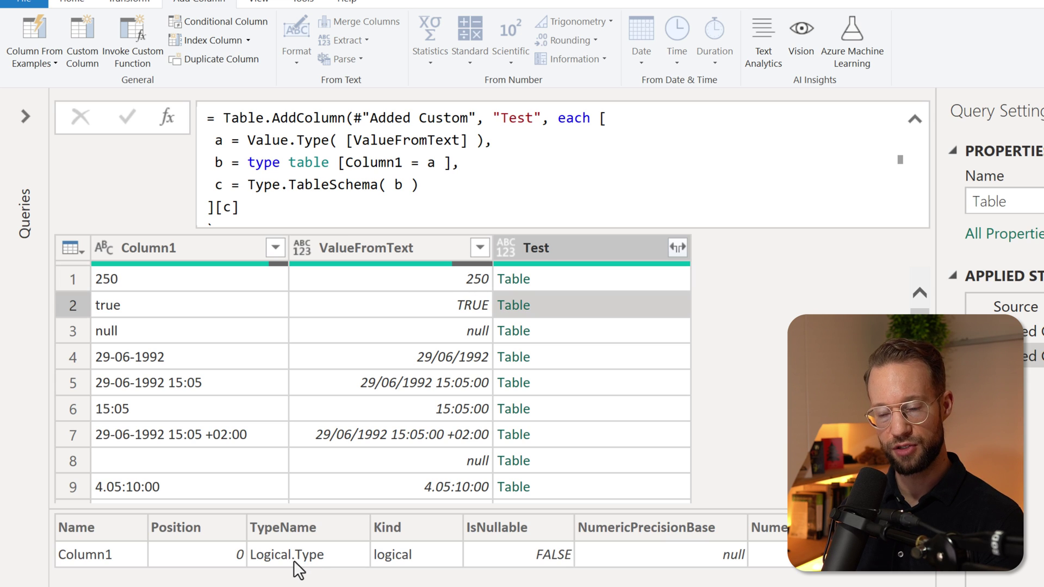
key(Down)
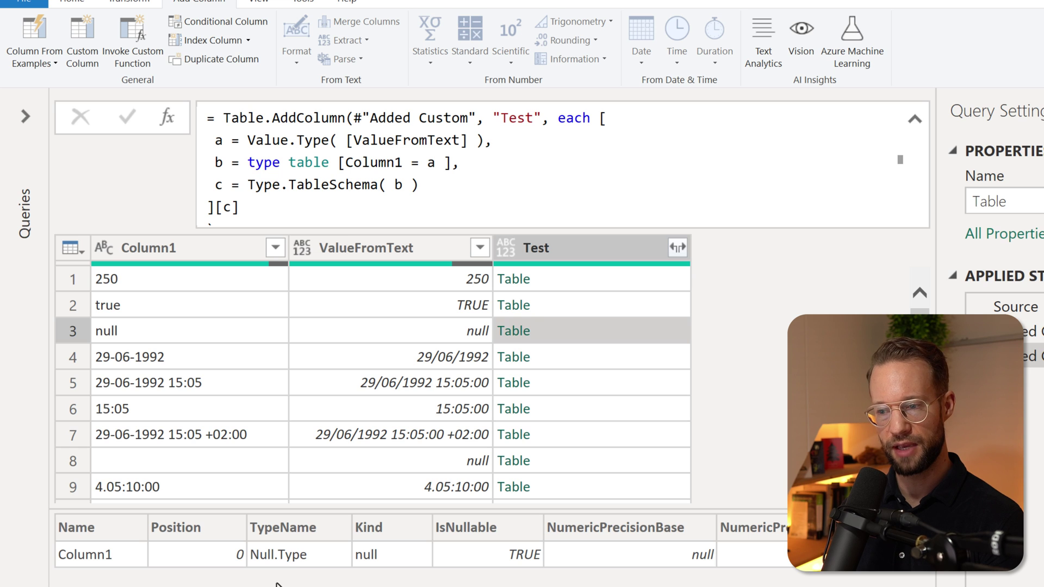
key(Down)
scroll(422, 540, right, 10)
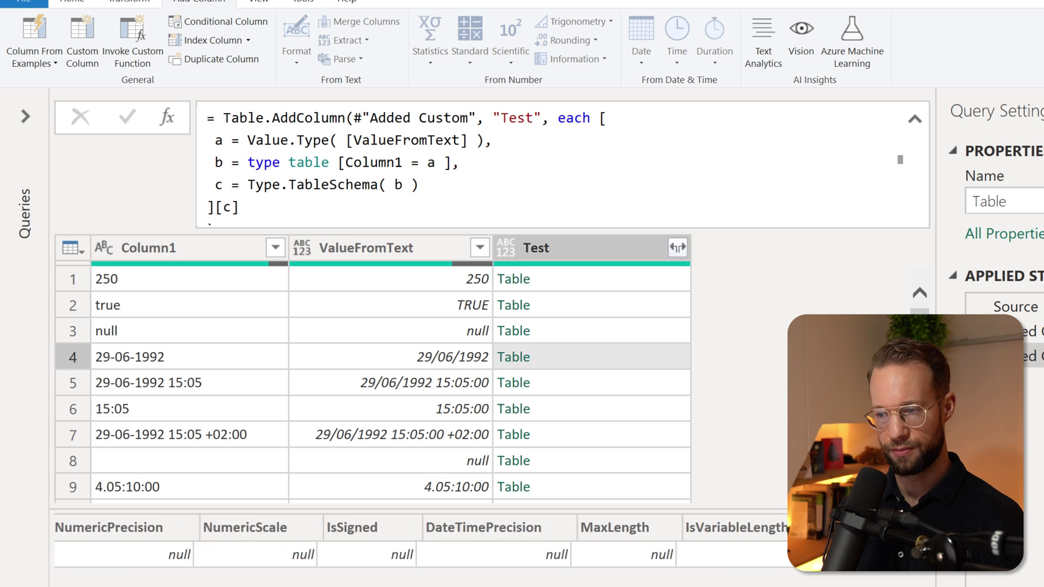
scroll(422, 541, left, 5)
scroll(422, 541, left, 5)
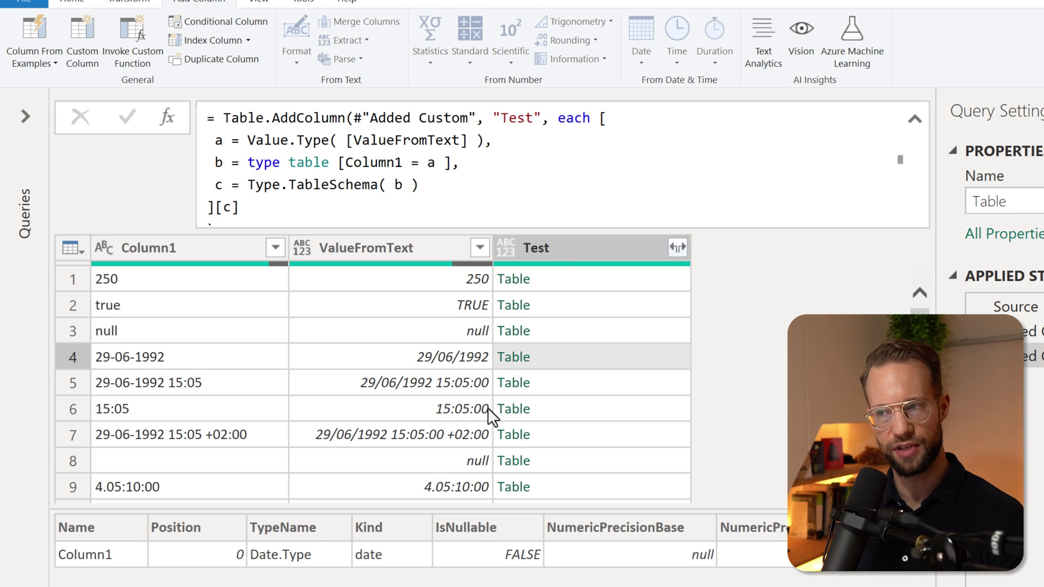
click(417, 185)
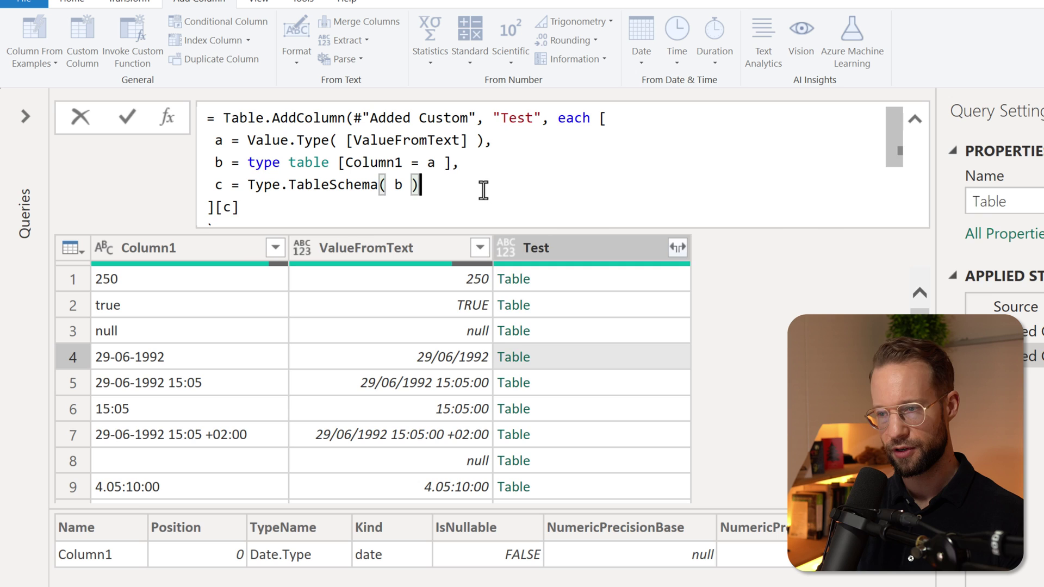
Add d = c[TypeName] to the record and return [d].
text(,)
key(Return)
text(d = )
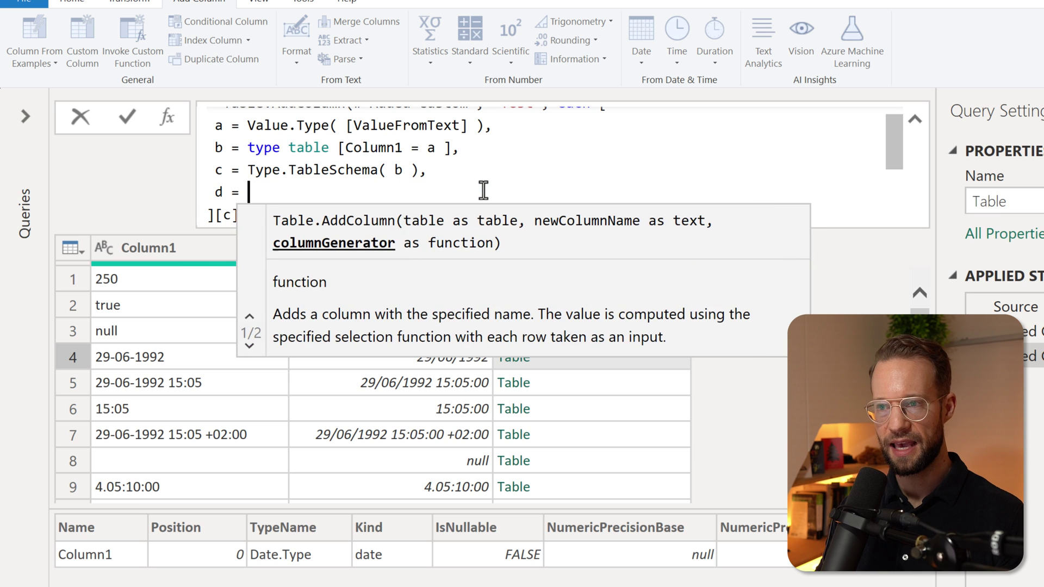
text(c)
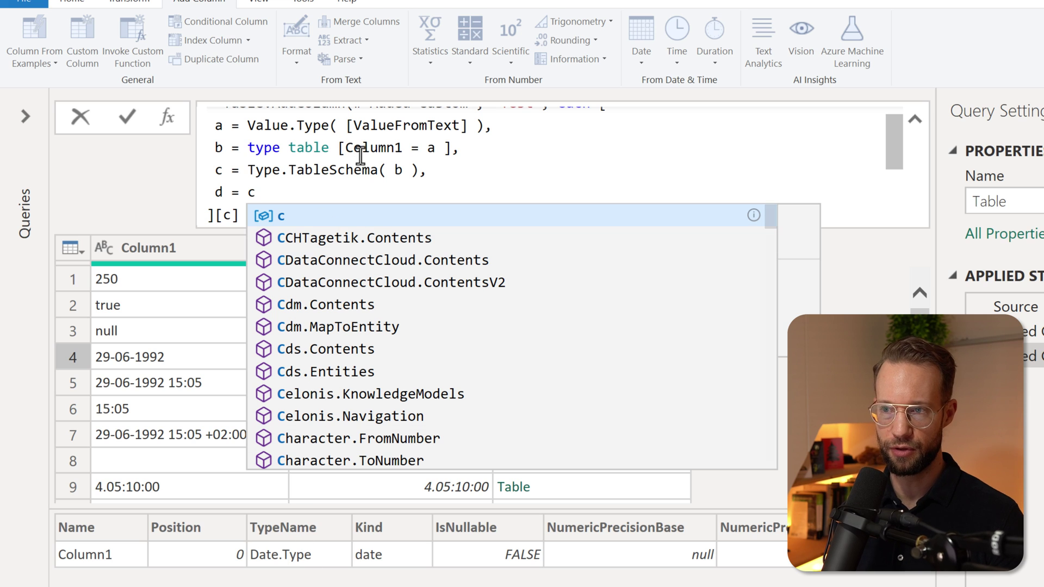
text([)
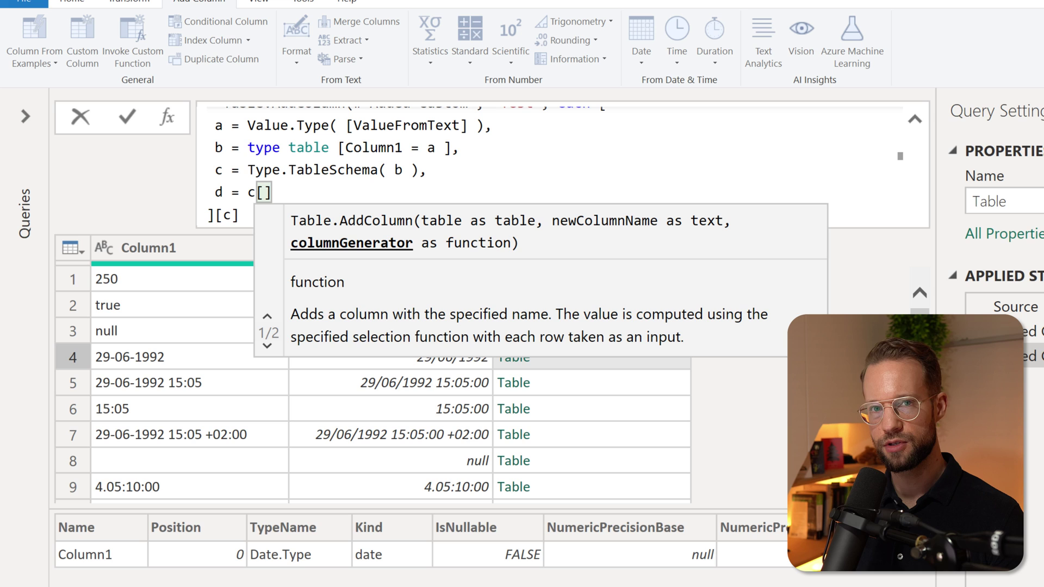
text(TypeN)
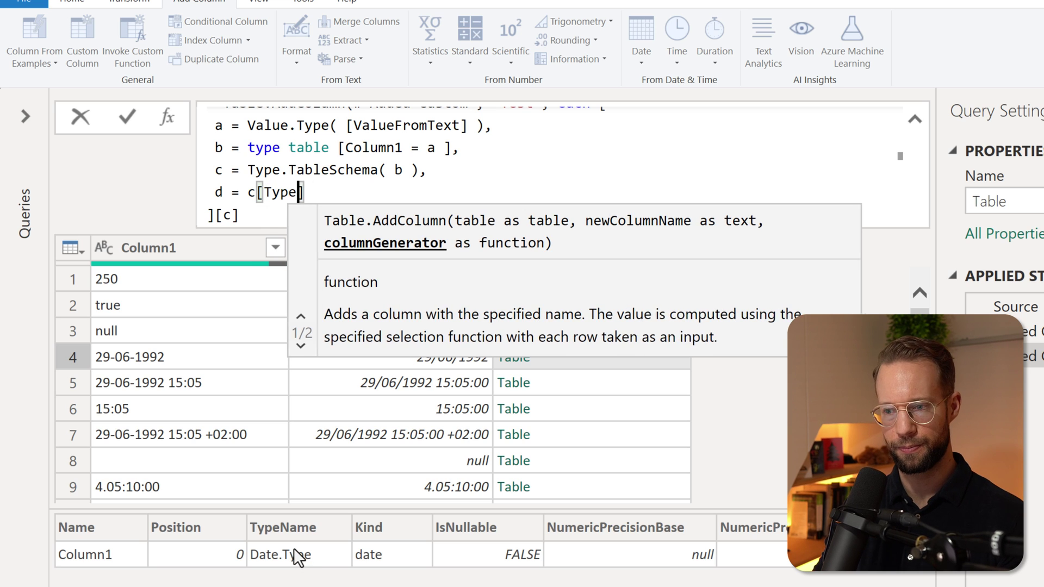
text(ame)
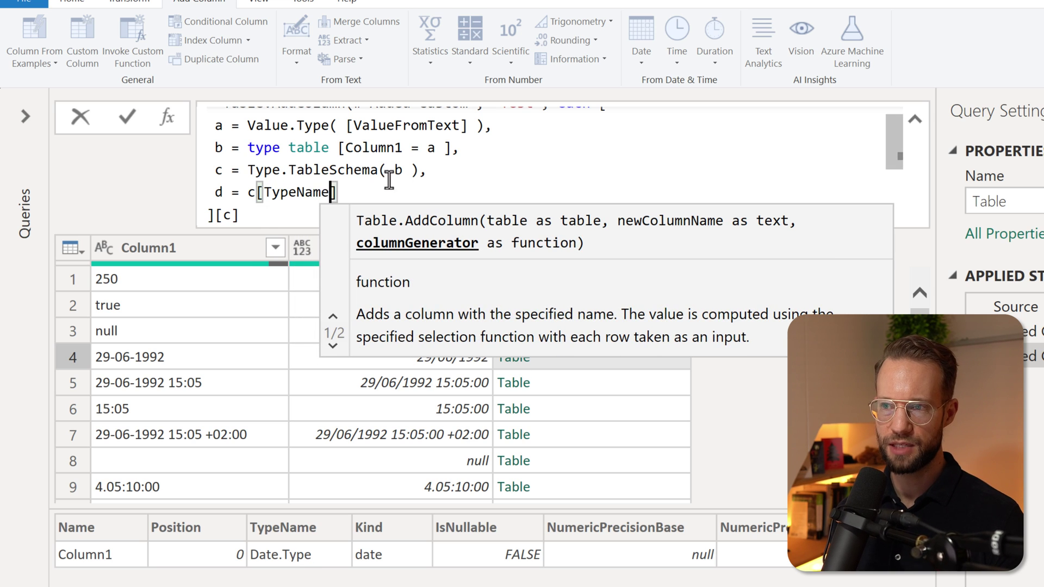
text(])
double_click(228, 215)
scroll(233, 215, down, 1)
text(d)
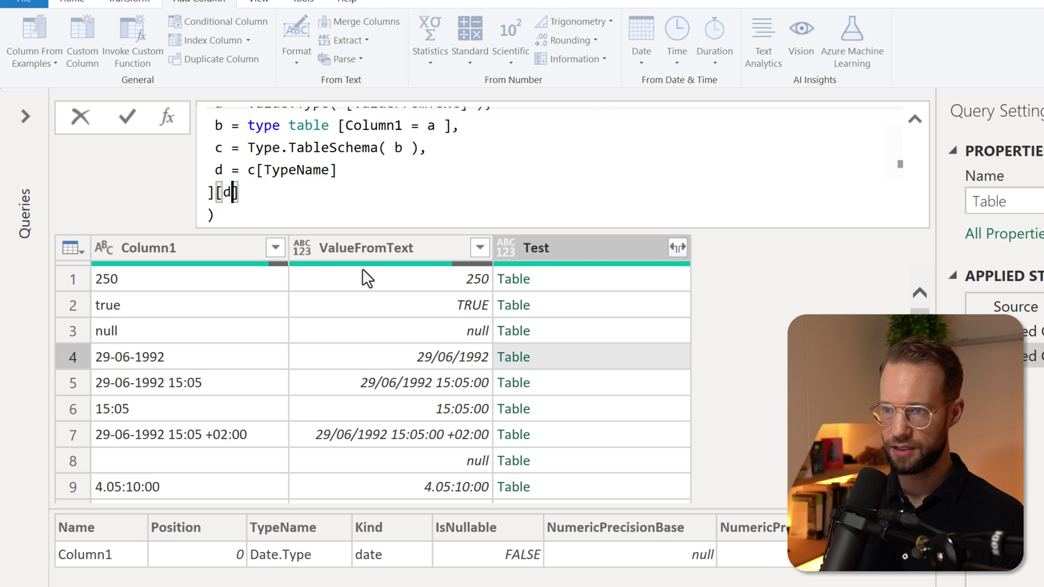
key(Return)
Preview the TypeName lists for rows 1 and 2, then begin appending {0} to d.
click(553, 275)
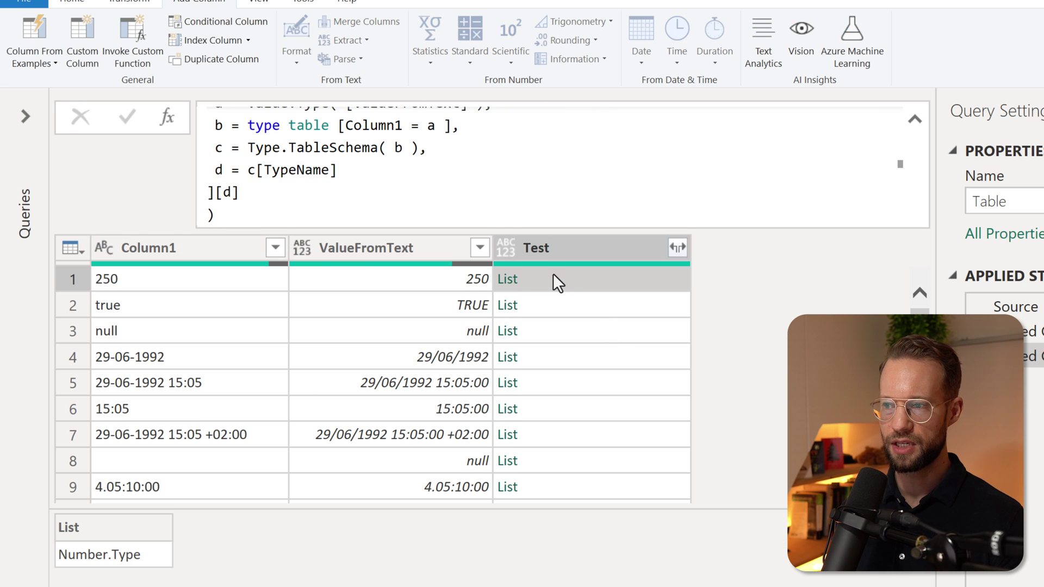
key(Down)
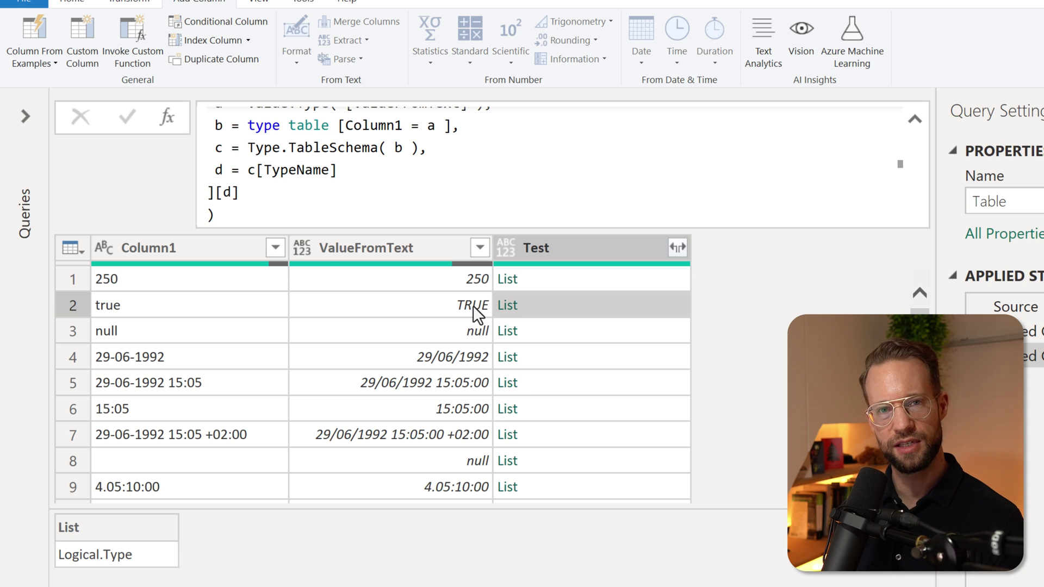
click(375, 170)
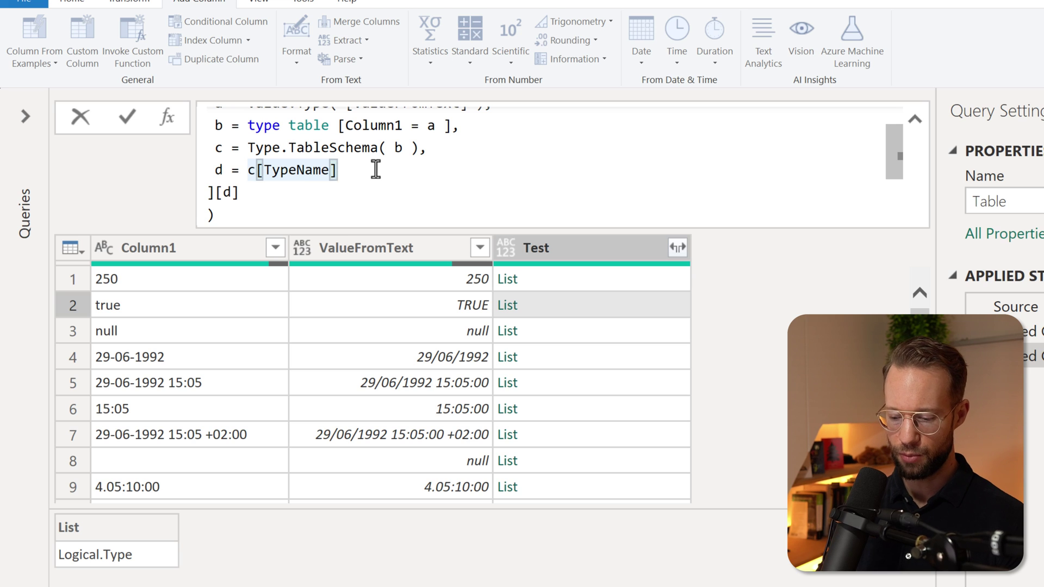
text({)
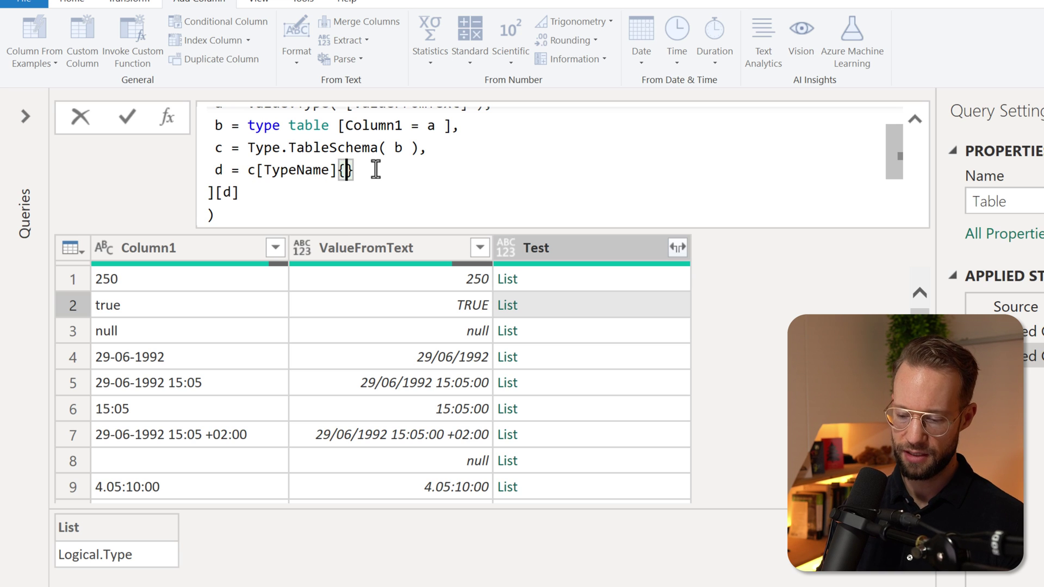
text(0)
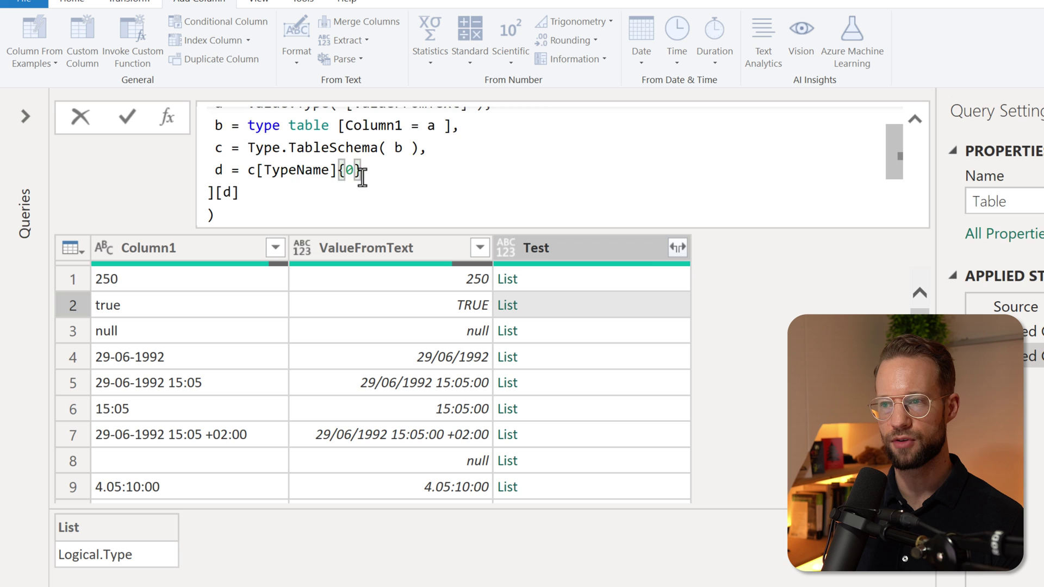
scroll(359, 169, up, 2)
Commit d = c[TypeName]{0} so Test shows names like DateTimeZone.Type and Duration.Type.
key(Return)
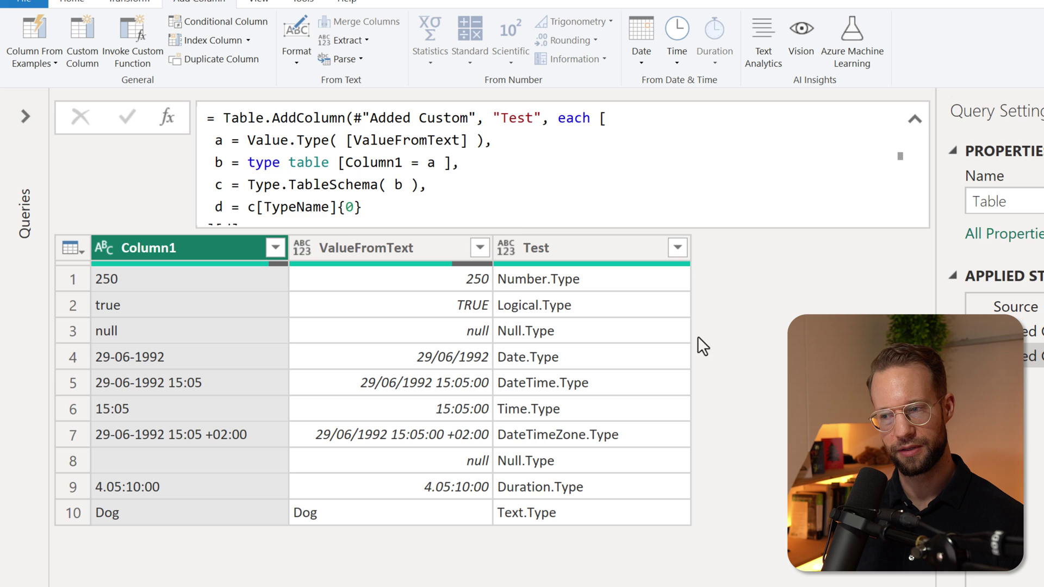
scroll(496, 205, down, 2)
scroll(496, 205, up, 2)
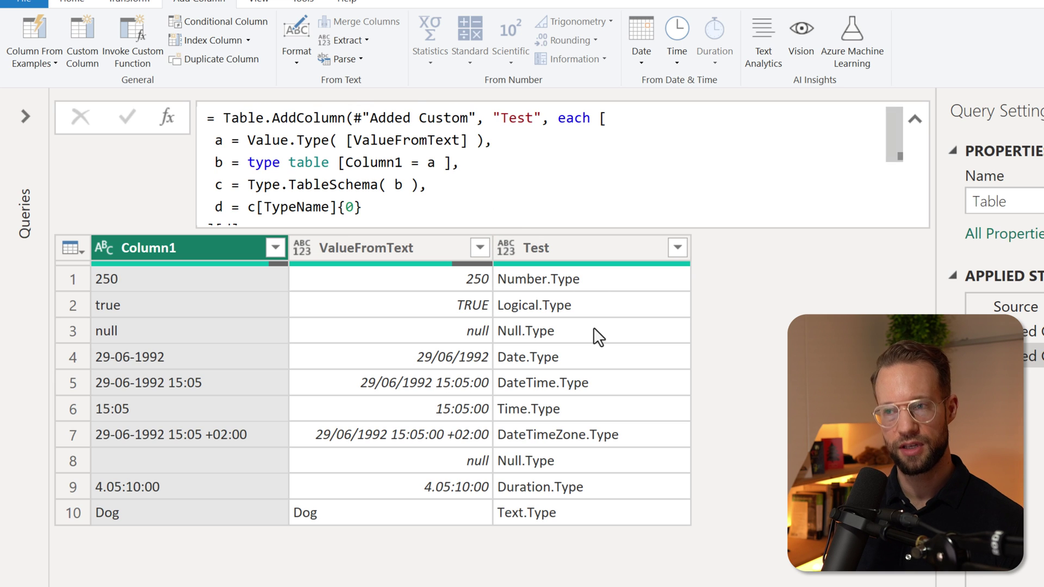